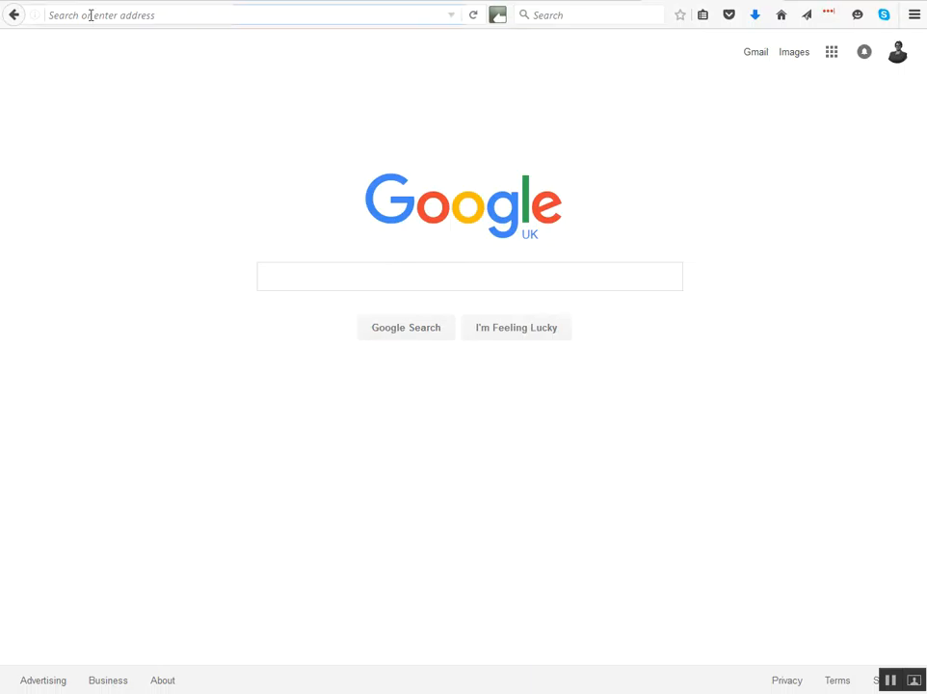
Open adwords.google.co.uk/KeywordPlanner and get new keyword ideas for the product "walking boots".
text(https://adwords.google.co.uk/KeywordPlanner)
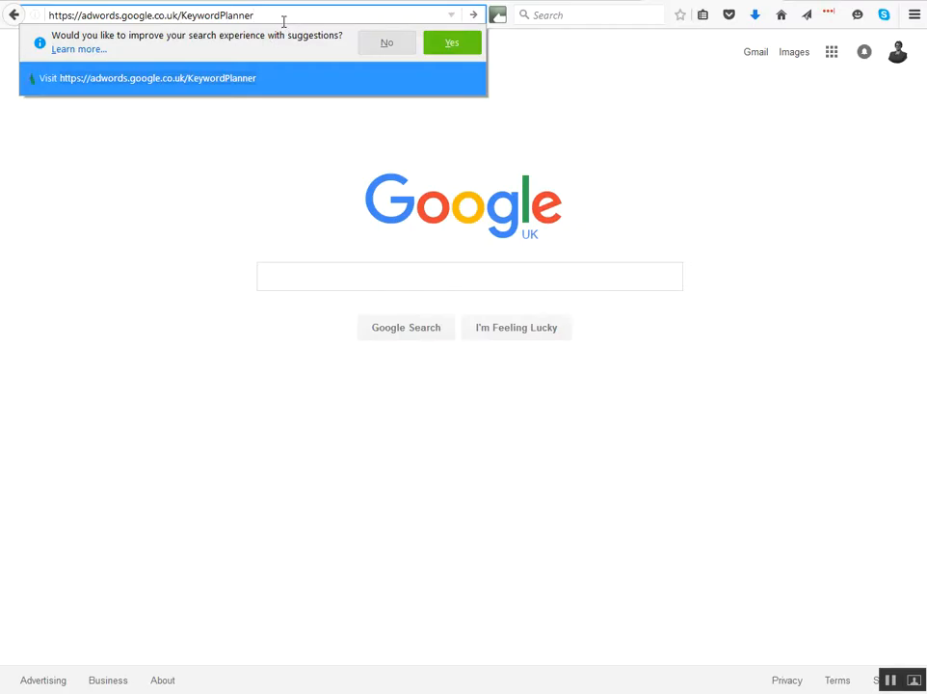
key(Return)
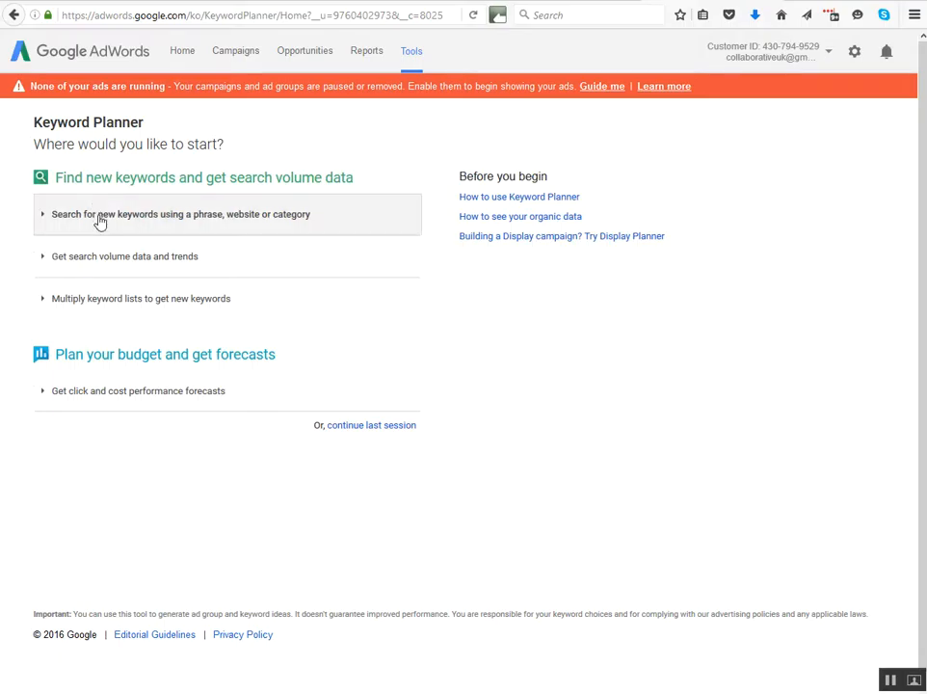
click(167, 221)
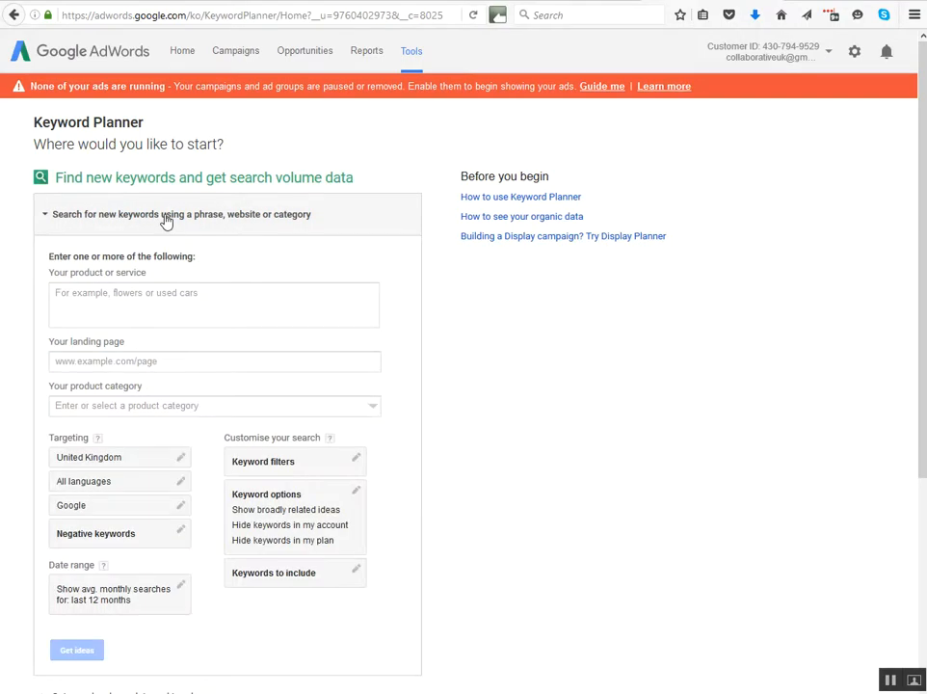
click(115, 296)
text(walking boots)
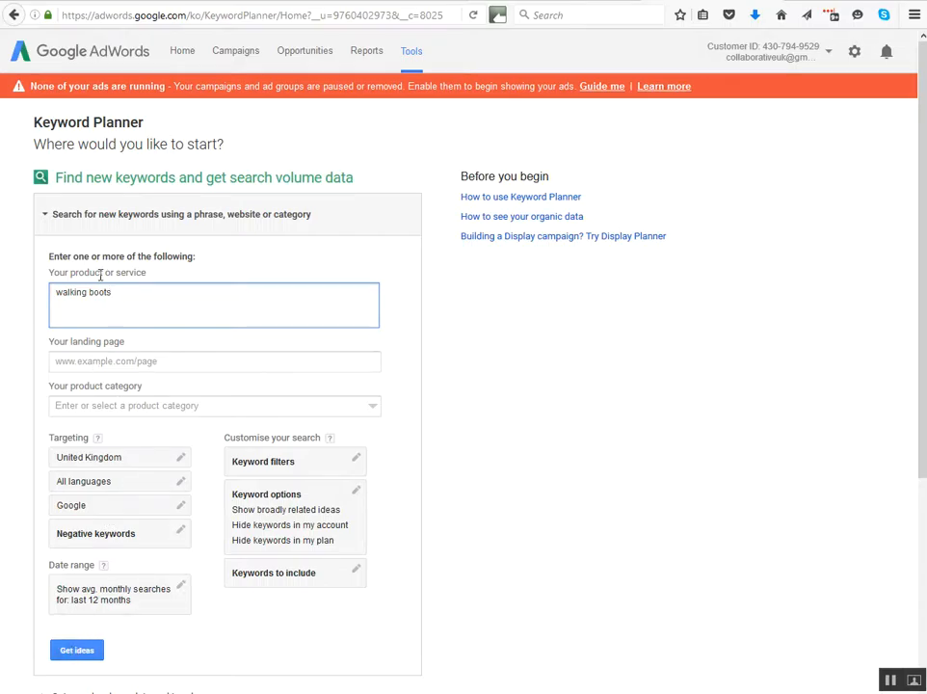
click(78, 651)
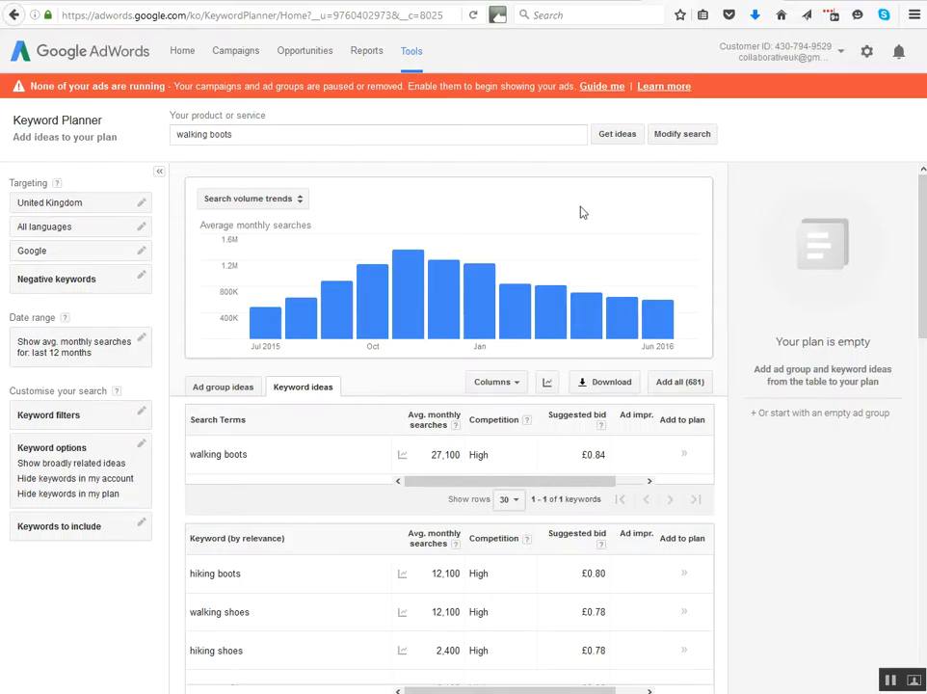
Review the search volume trends and keyword ideas, and add the search term "walking boots" to the plan.
mouse_move(408, 255)
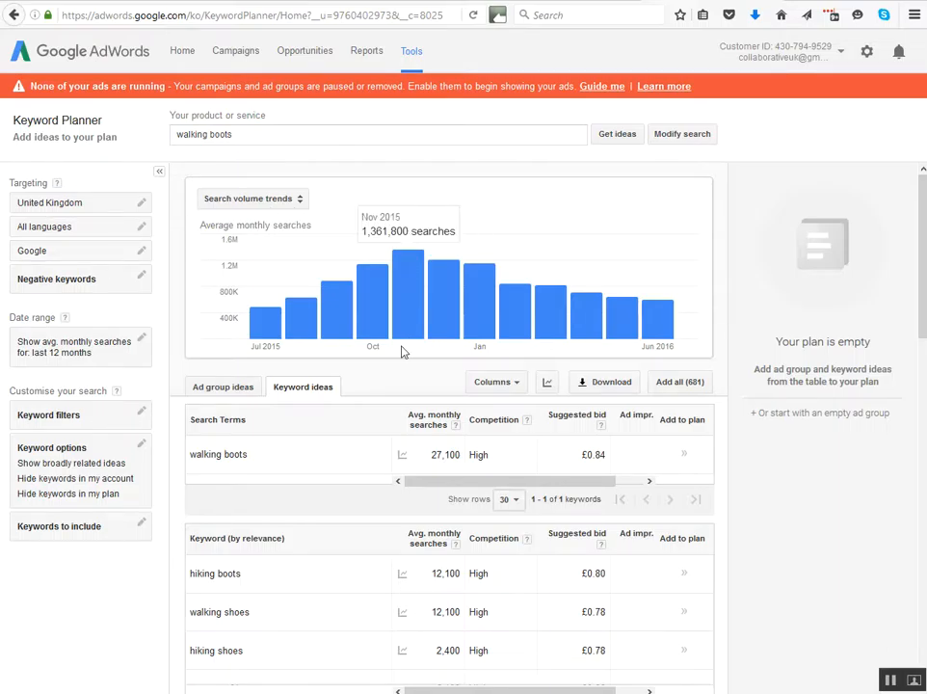
scroll(403, 352, down, 1)
scroll(403, 353, down, 2)
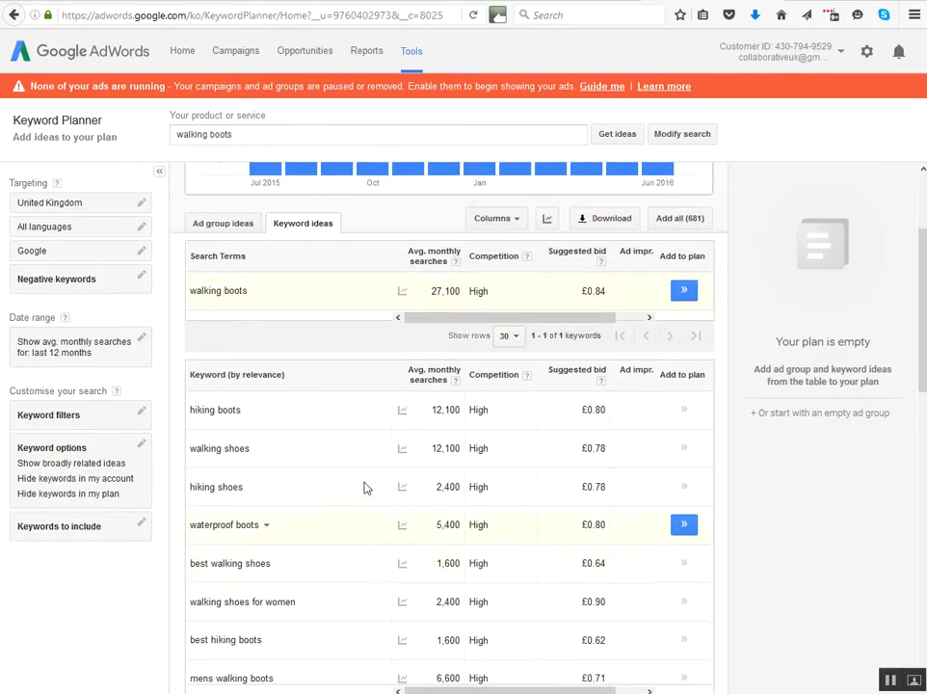
scroll(357, 399, up, 3)
scroll(358, 402, up, 1)
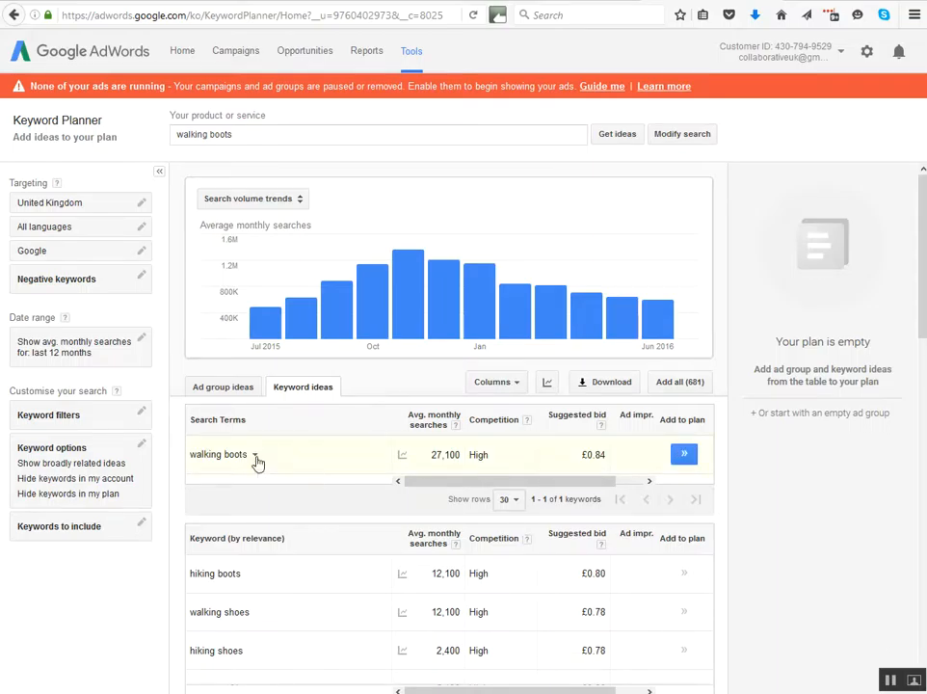
click(256, 459)
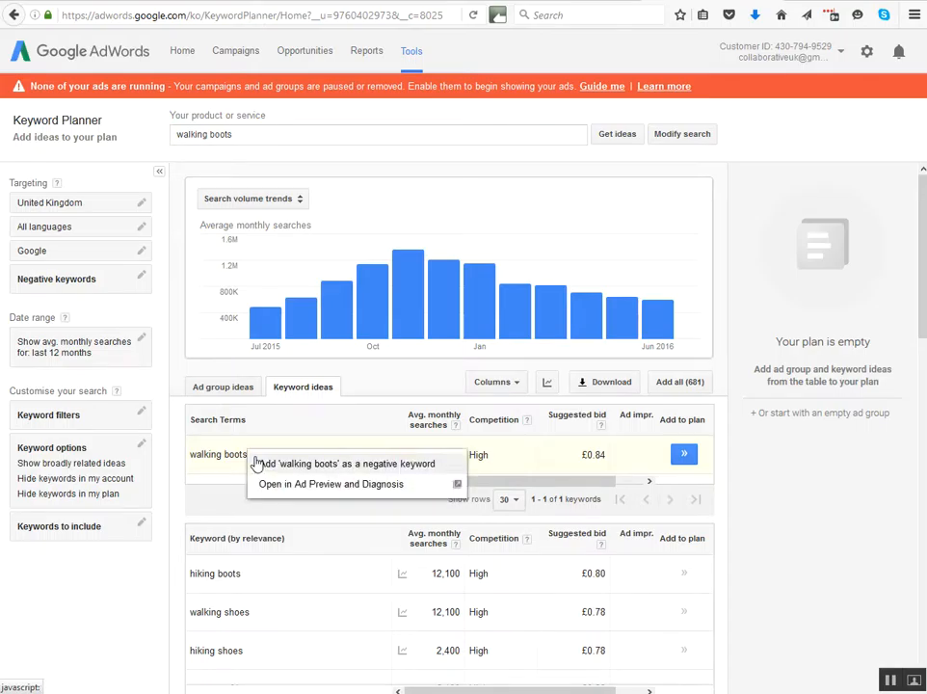
click(682, 455)
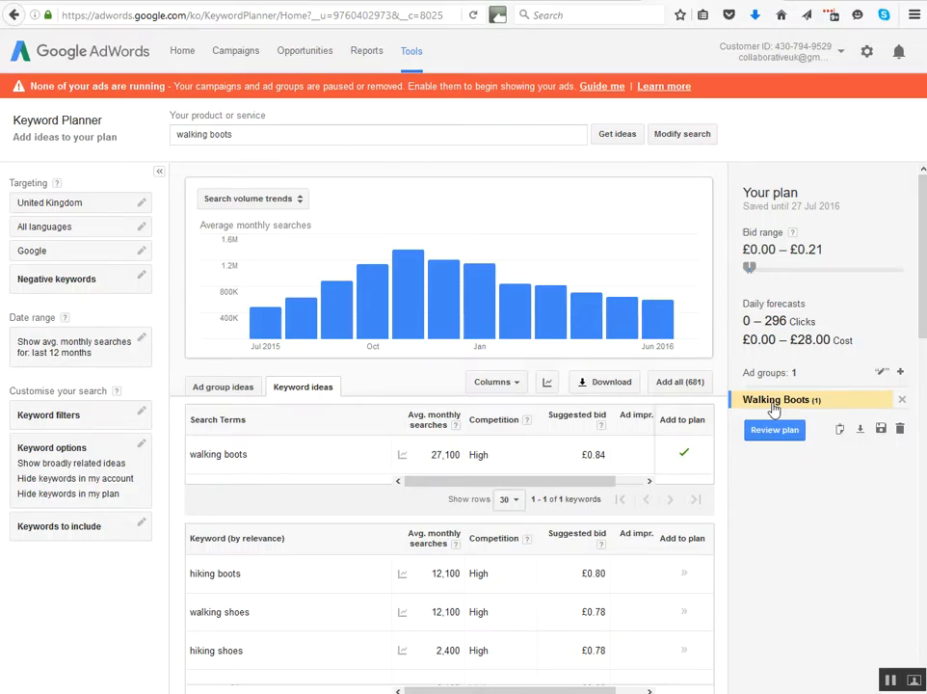
Add the keyword idea "hiking boots" to the Walking Boots ad group in the plan.
scroll(356, 573, down, 1)
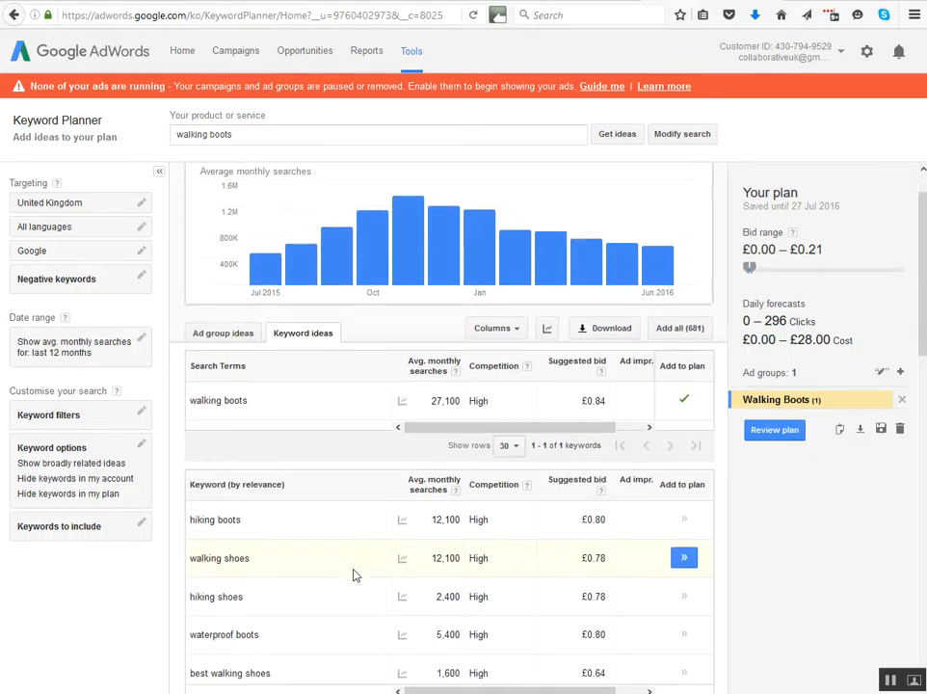
scroll(356, 573, down, 1)
scroll(356, 574, down, 1)
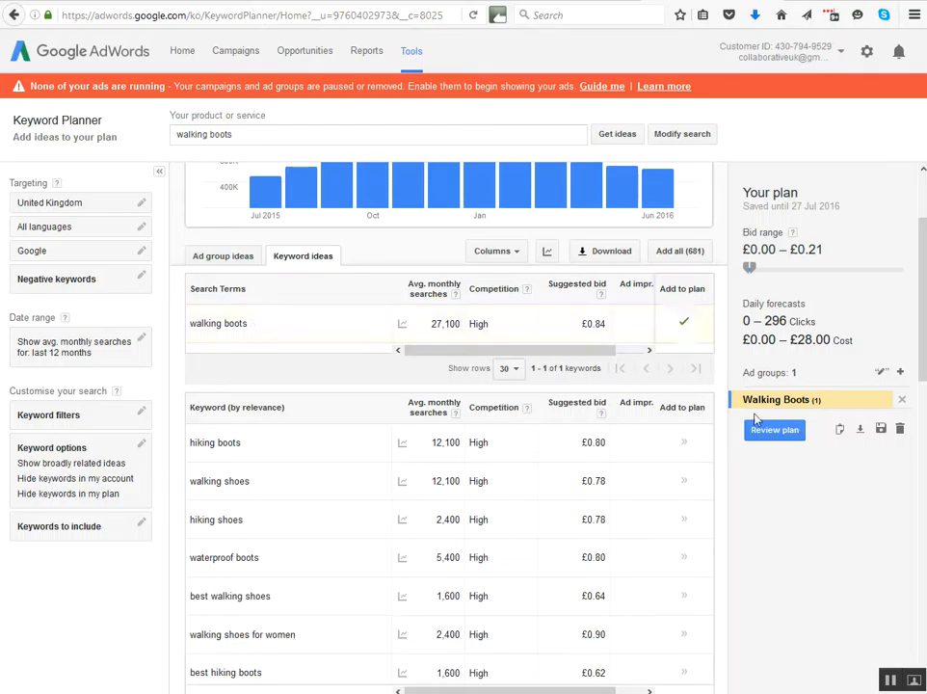
click(684, 443)
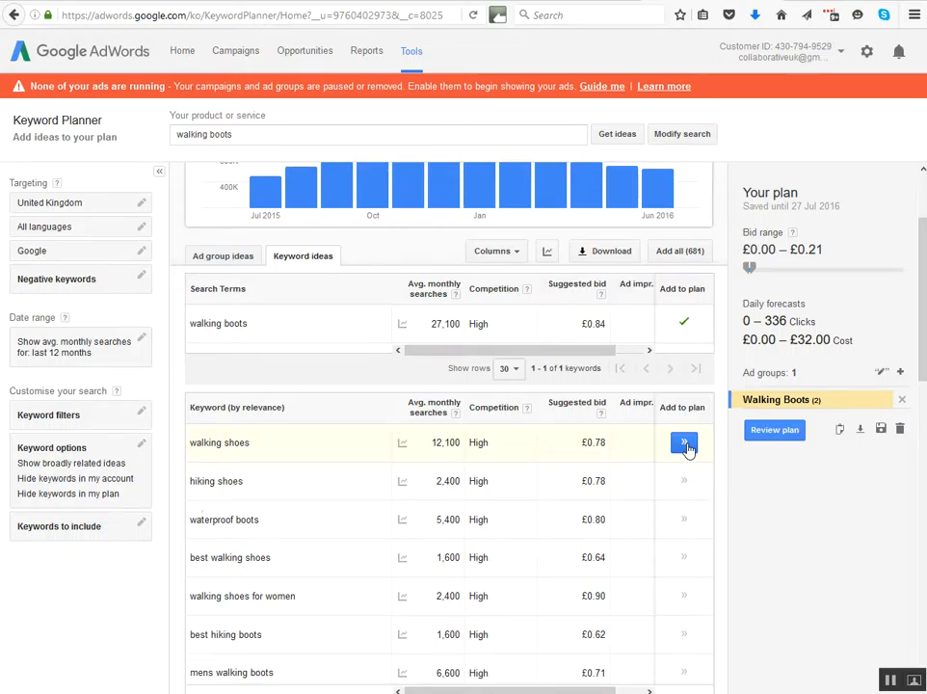
Create an ad group named "Walking shoes" and add the keywords "walking shoes" and "best walking shoes" to it.
scroll(688, 448, down, 1)
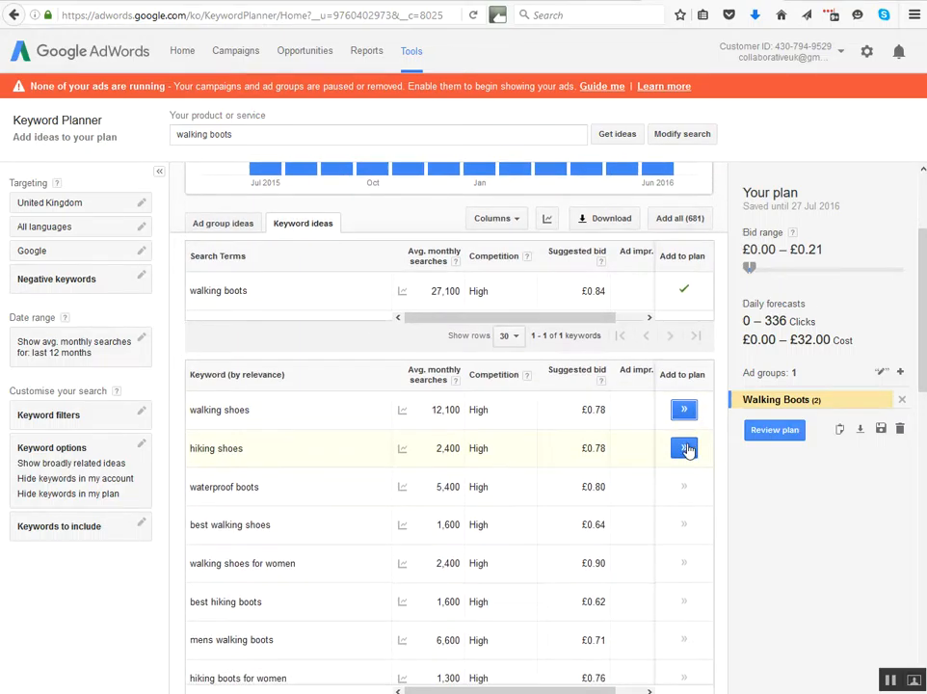
scroll(632, 467, down, 2)
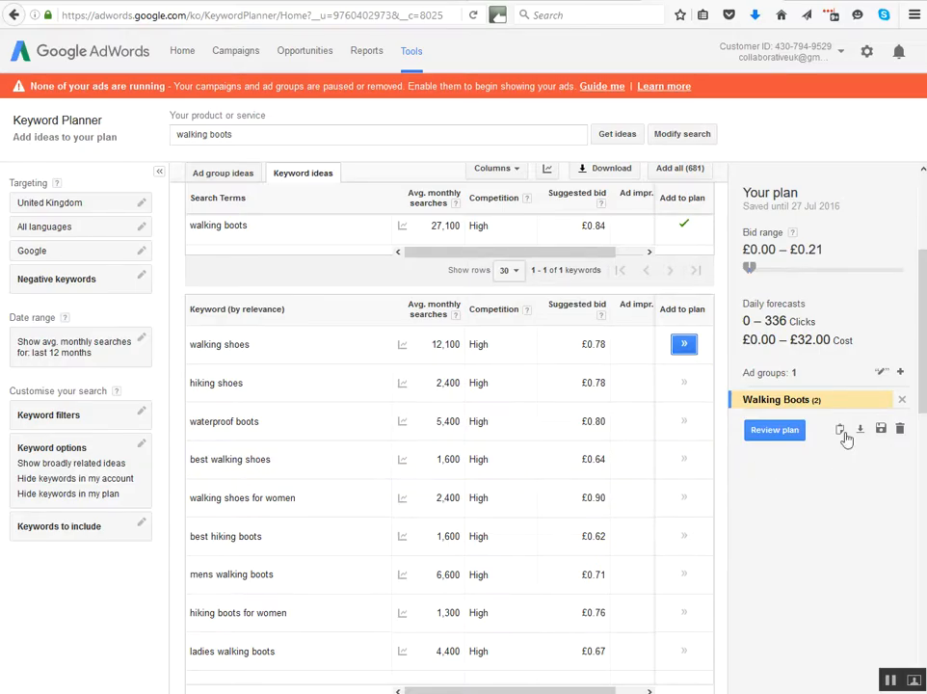
click(899, 374)
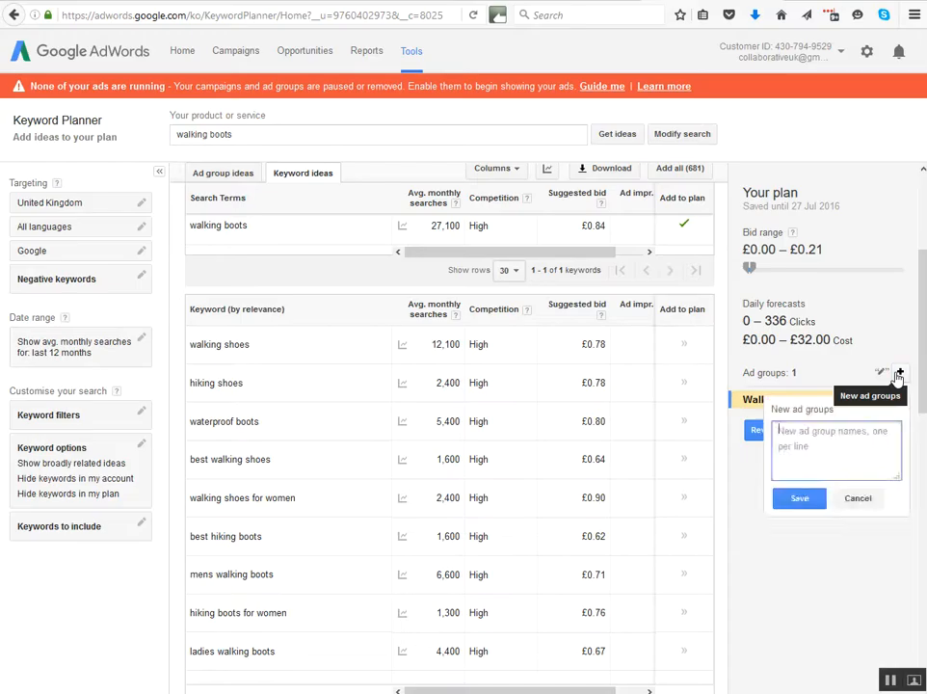
text(Walking shoes)
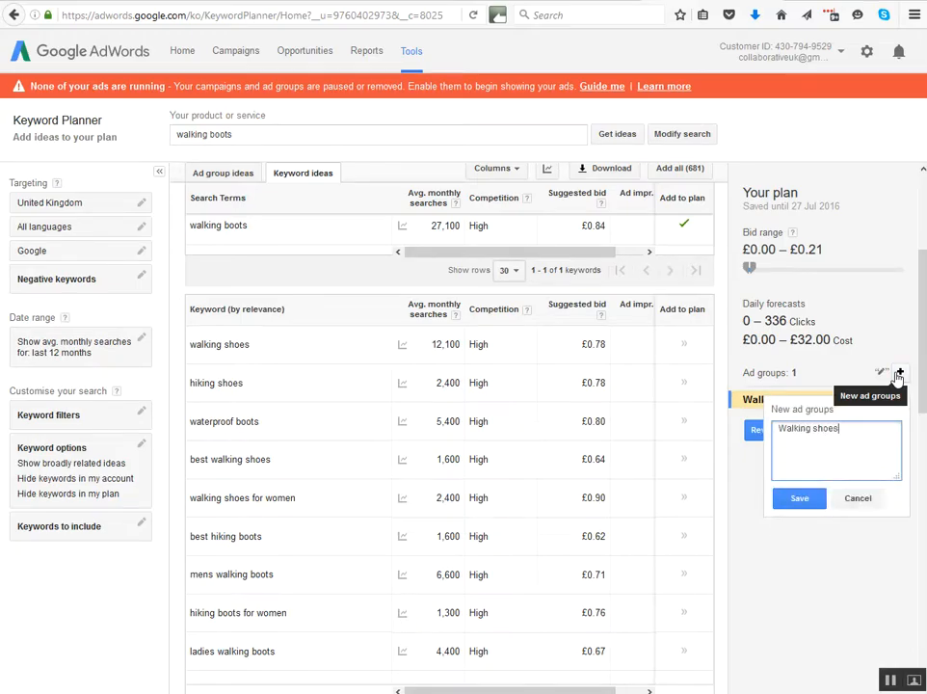
click(798, 499)
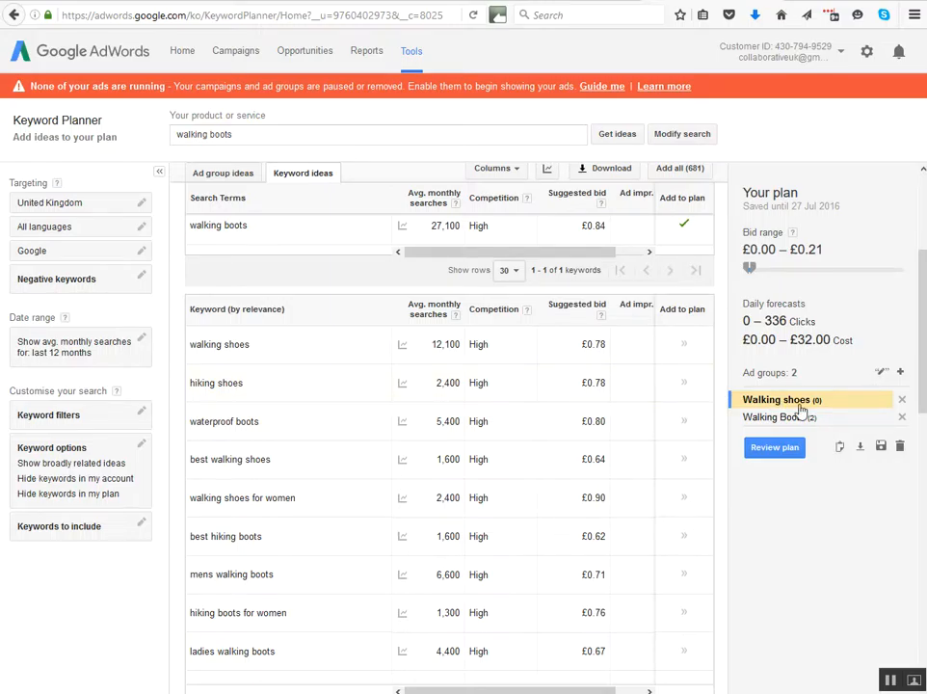
click(680, 345)
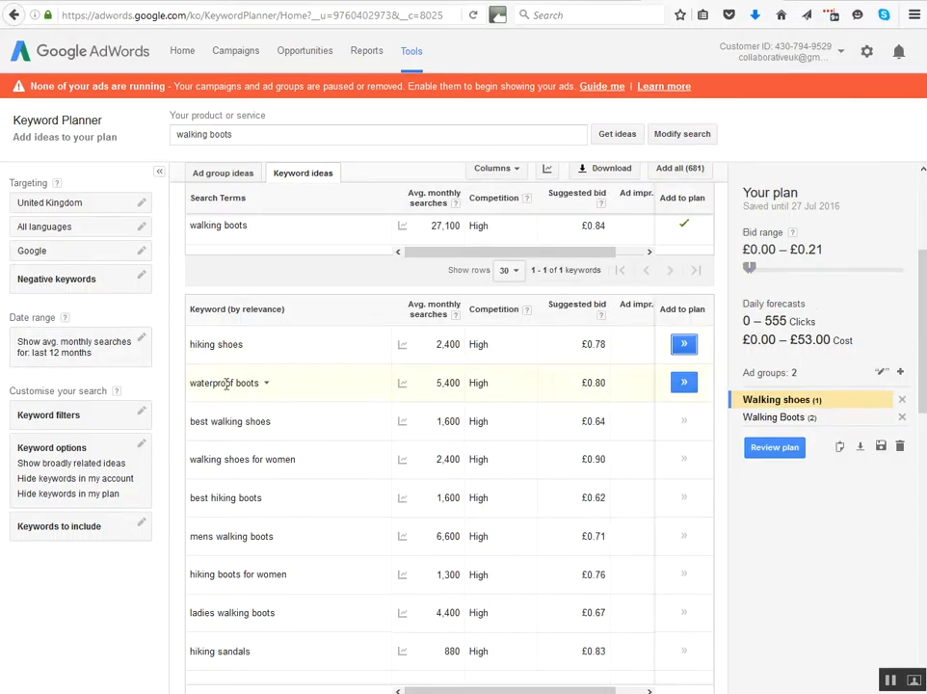
click(685, 422)
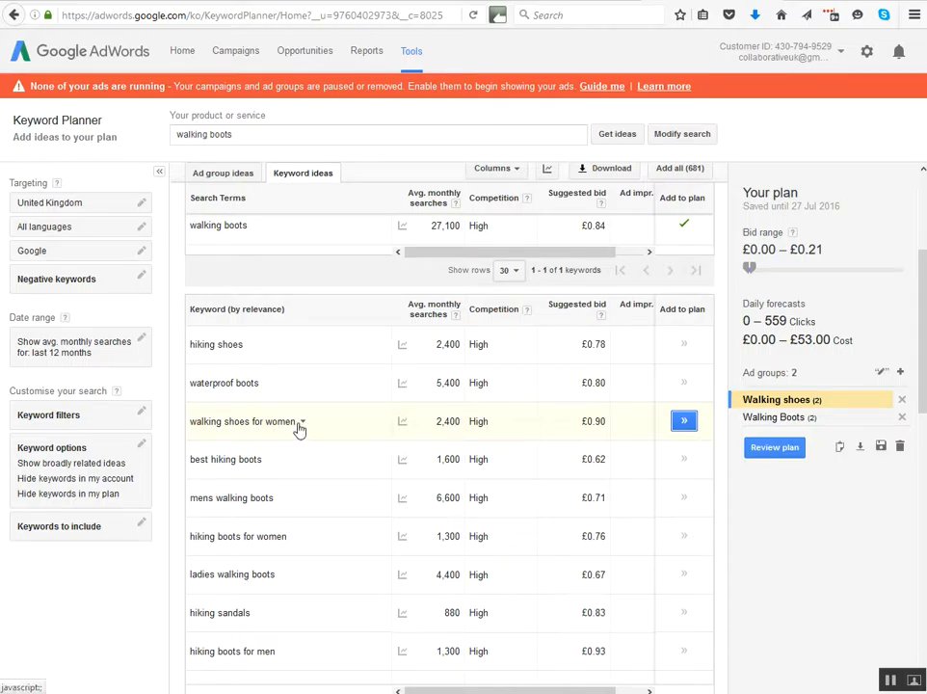
Create an ad group named "Walking shoes Women" and add the keyword "walking shoes for women" to it.
click(900, 372)
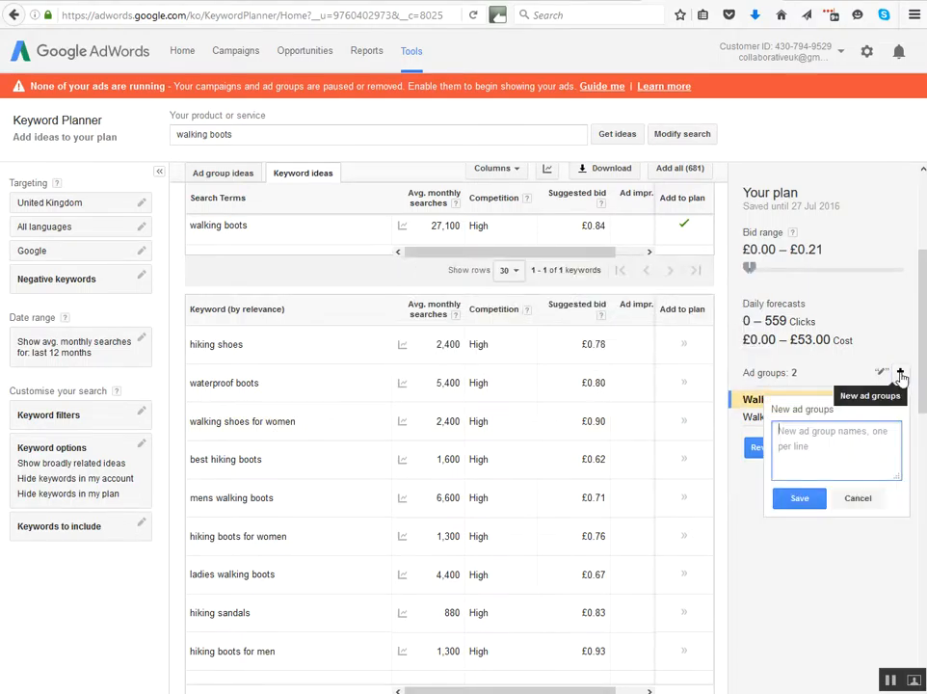
text(Walking shoes Wo)
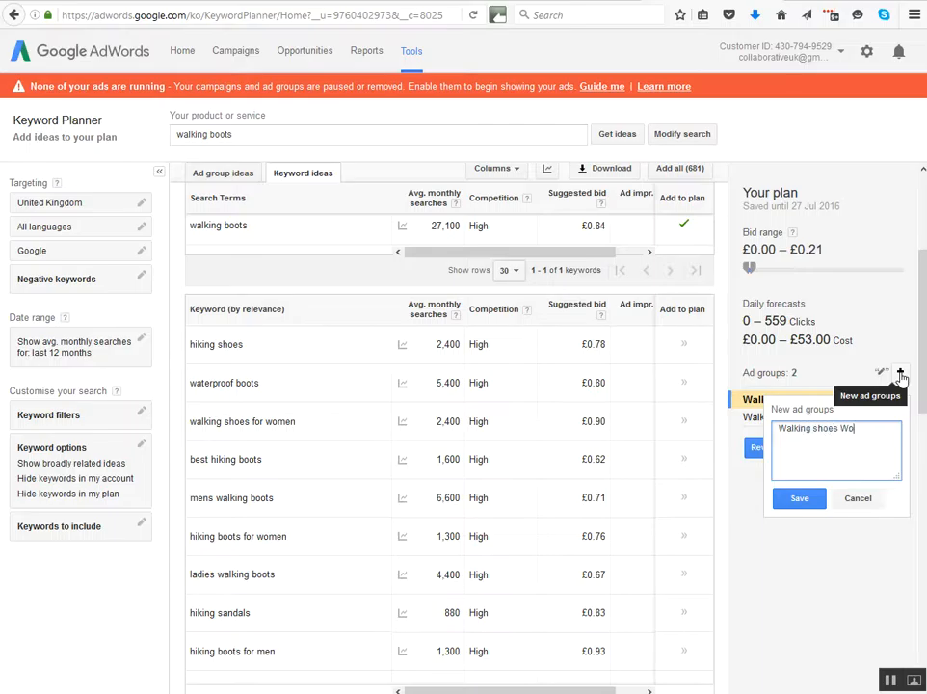
text(men)
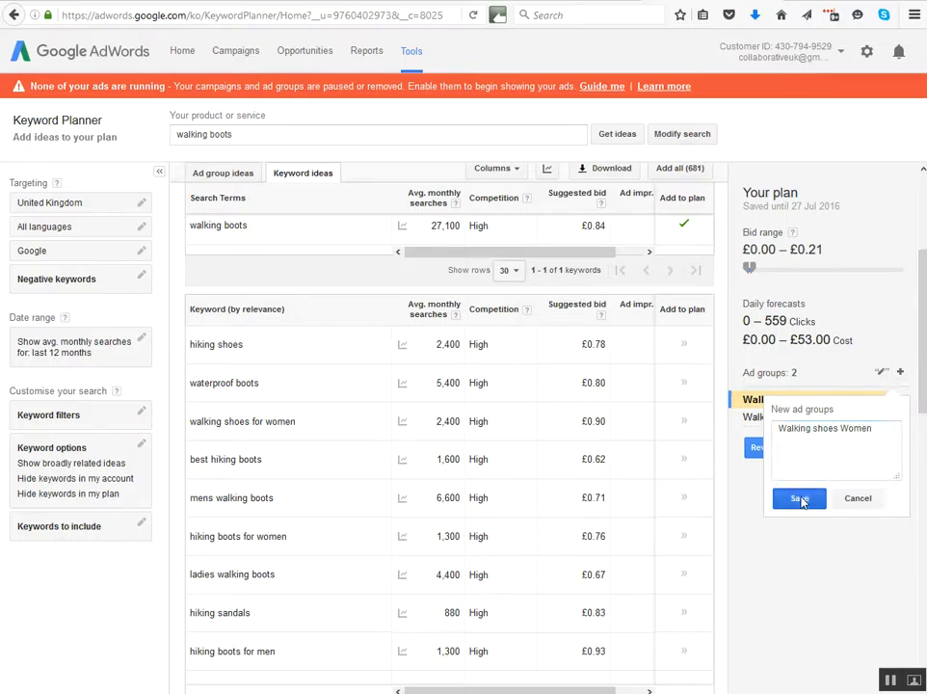
click(800, 497)
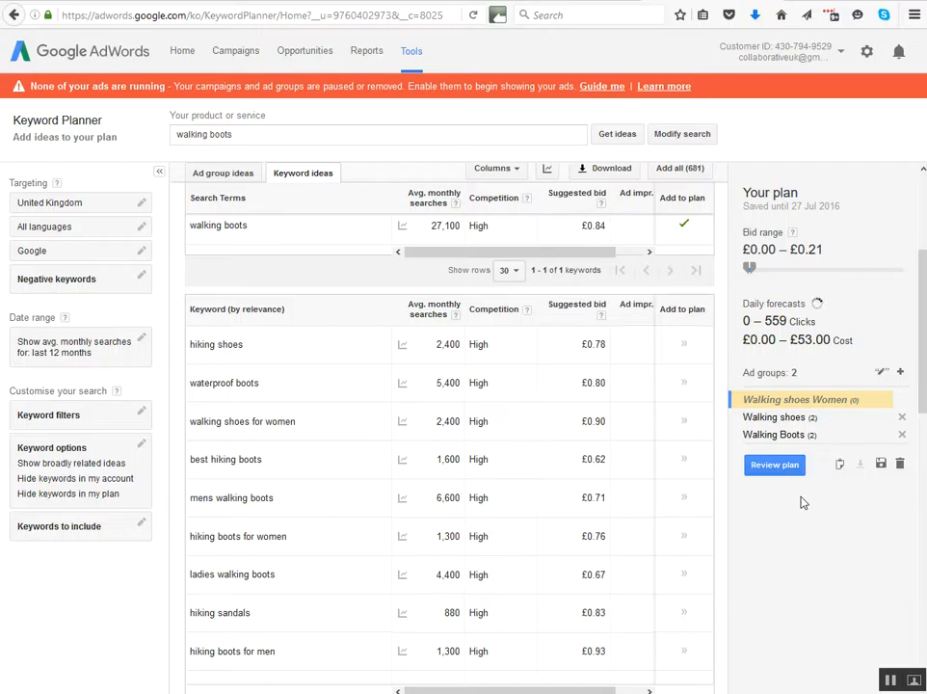
click(680, 423)
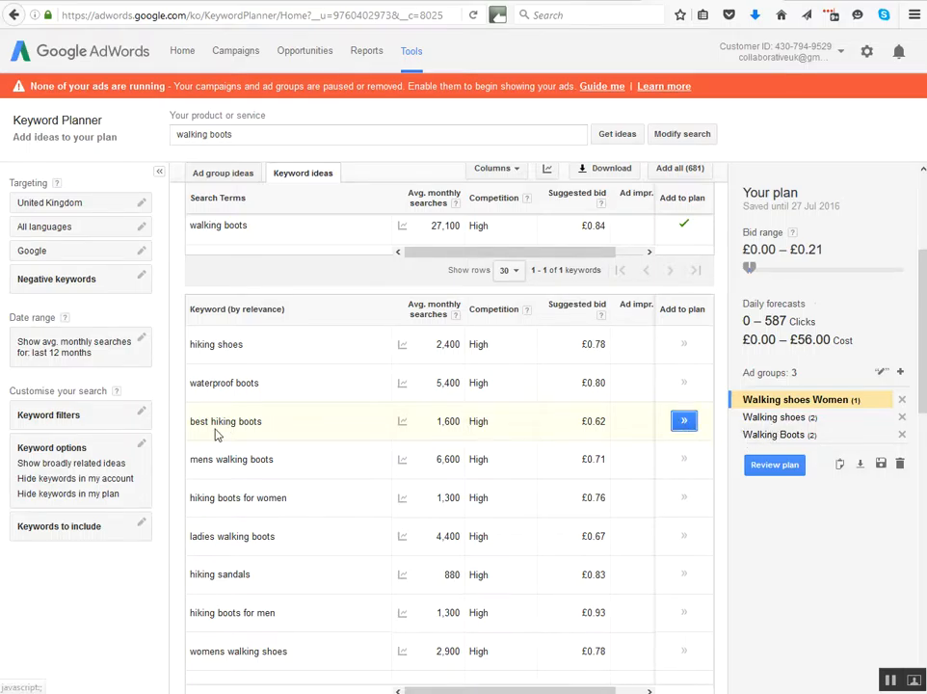
Add the keyword idea "best hiking boots" to the existing Walking Boots ad group.
click(757, 439)
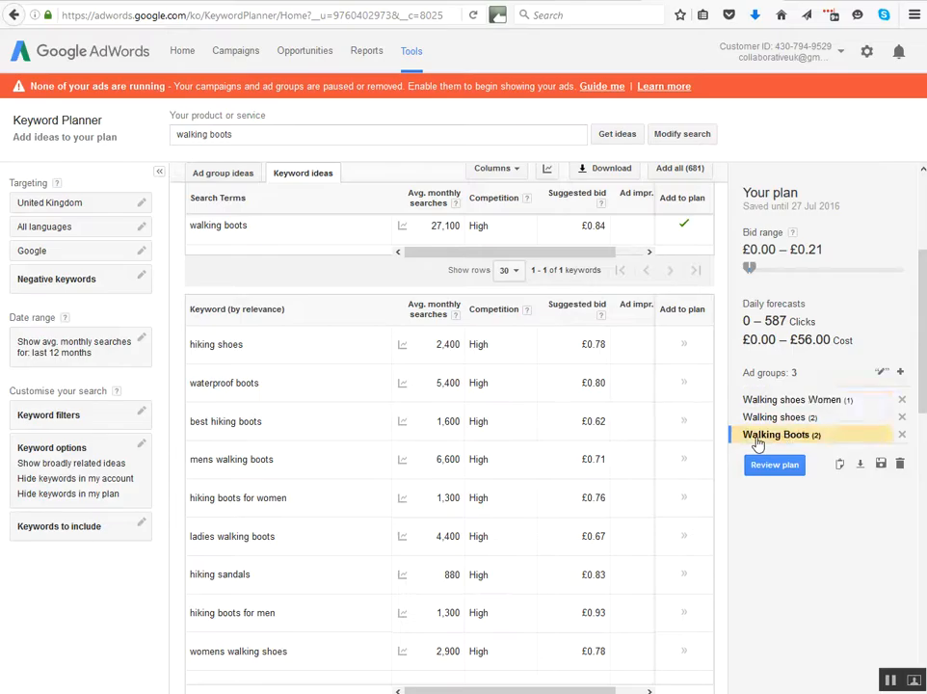
click(685, 422)
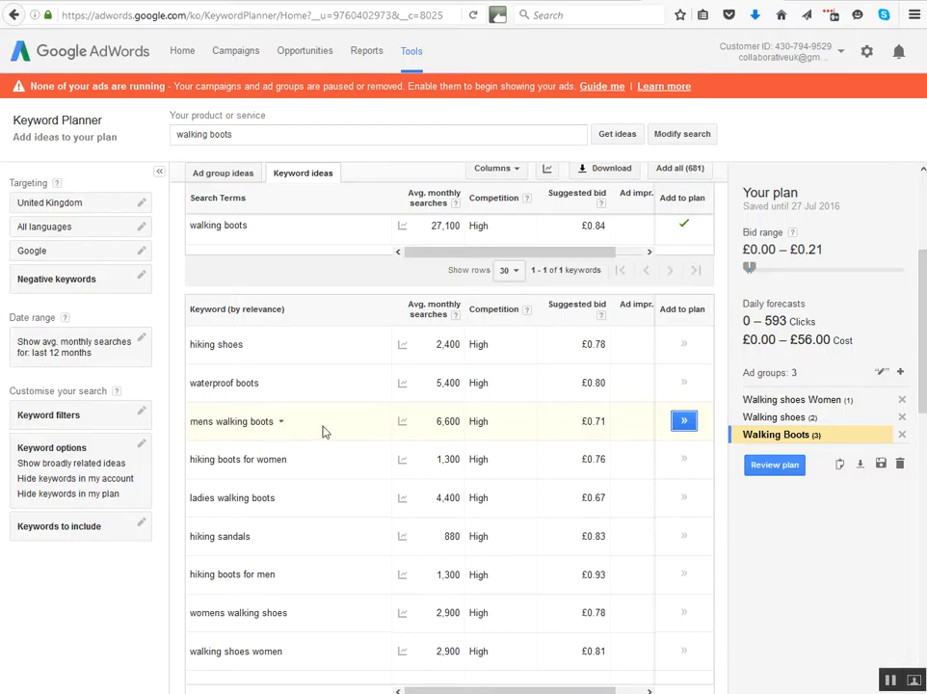
Create an ad group named "Walking boots men" and add the keyword "mens walking boots" to it.
click(902, 373)
text(Walking boots)
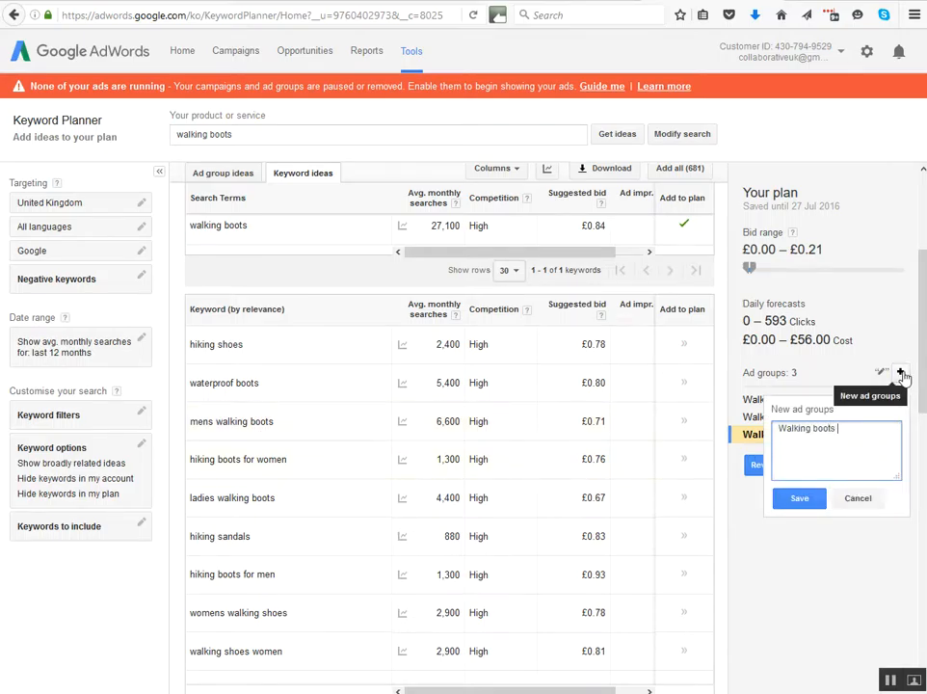
text( men)
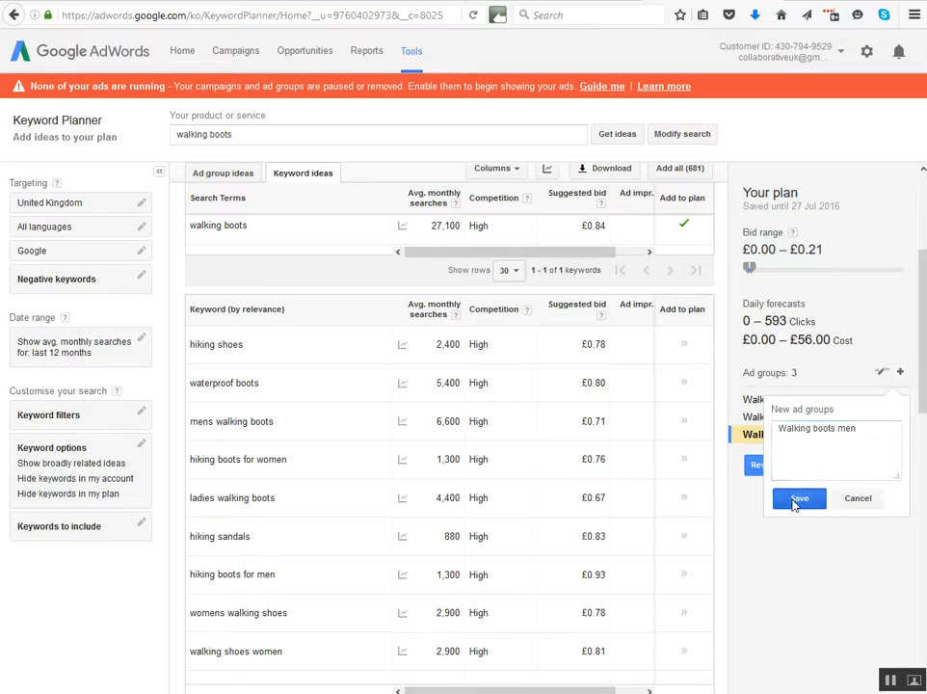
click(798, 498)
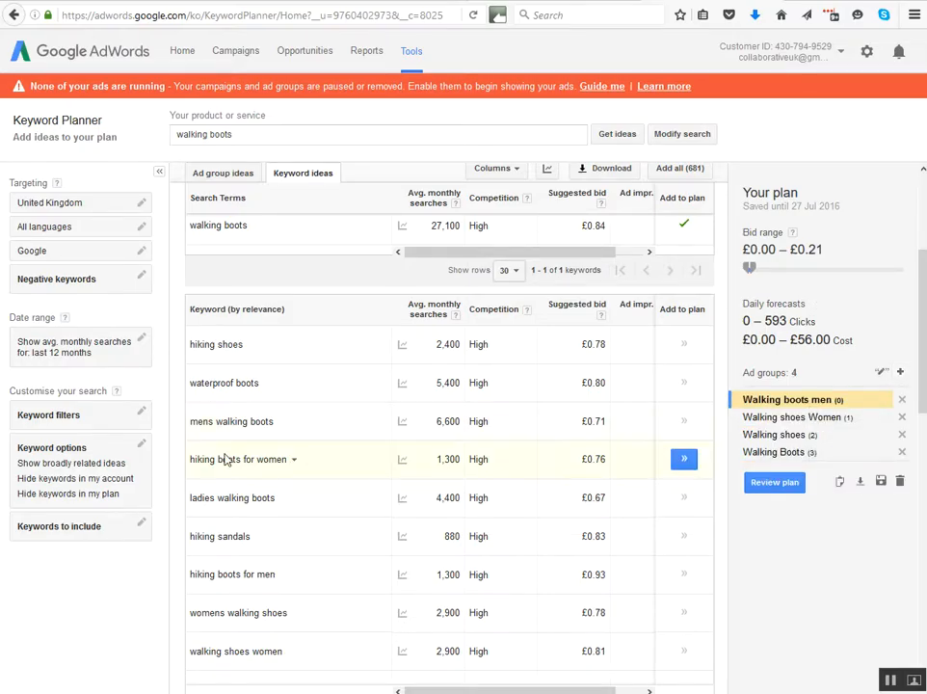
click(683, 422)
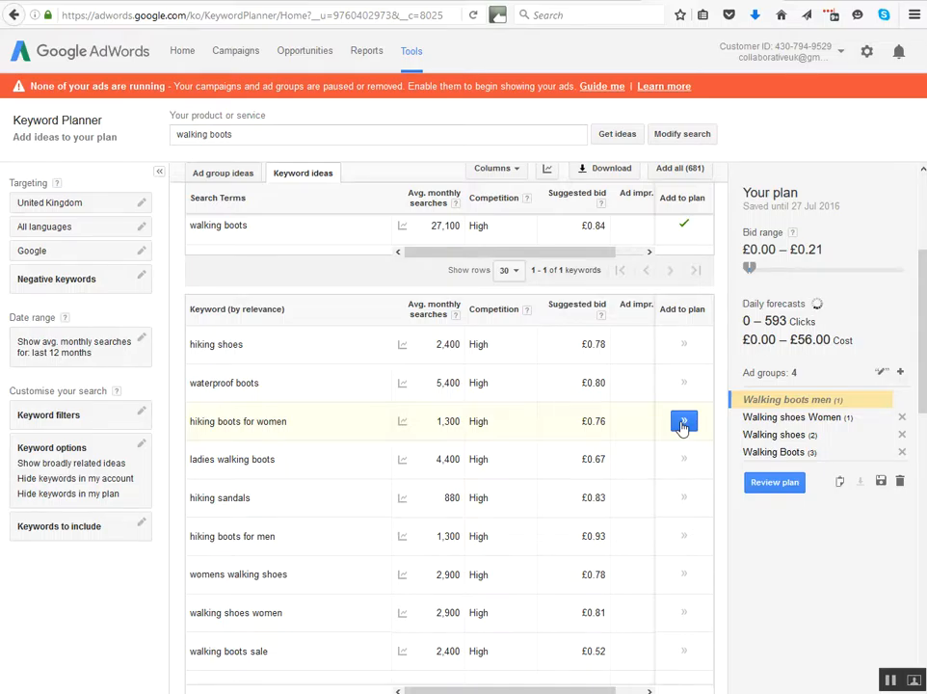
Create an ad group named "walking boots women" in the plan.
click(900, 372)
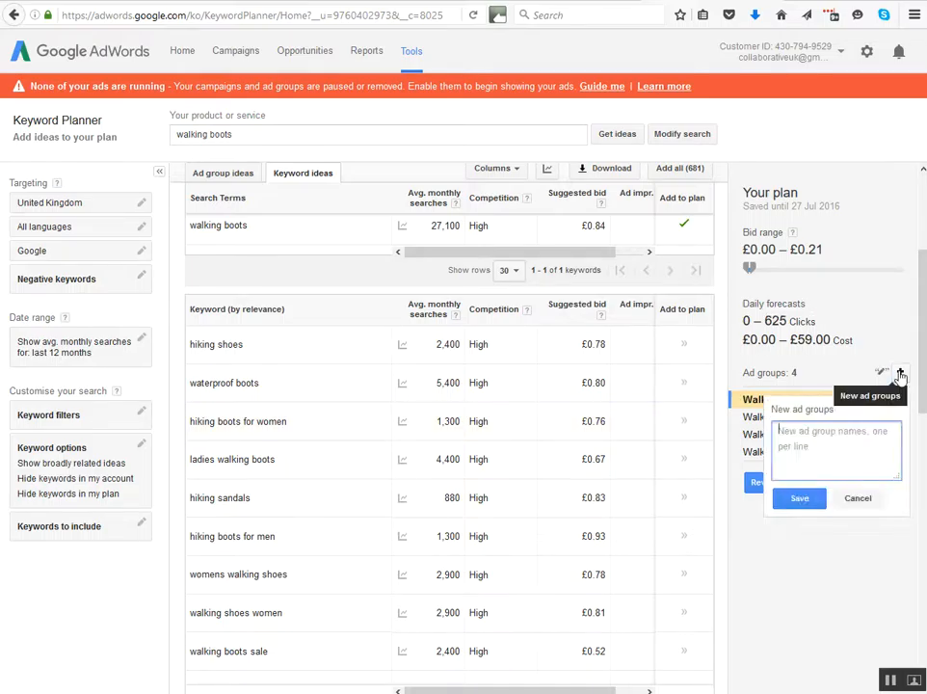
text(walking boots)
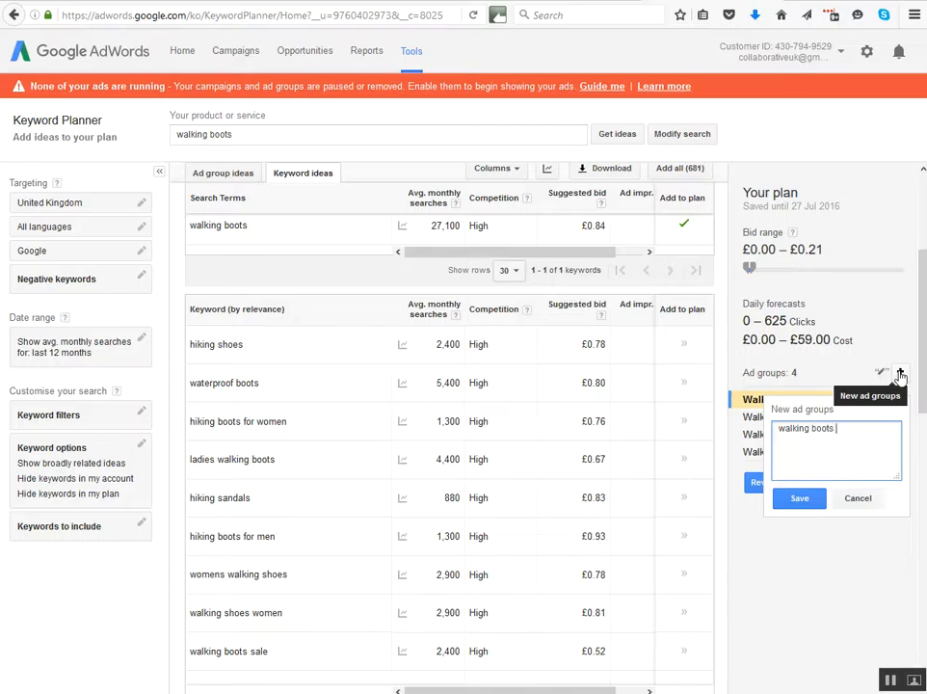
text( women)
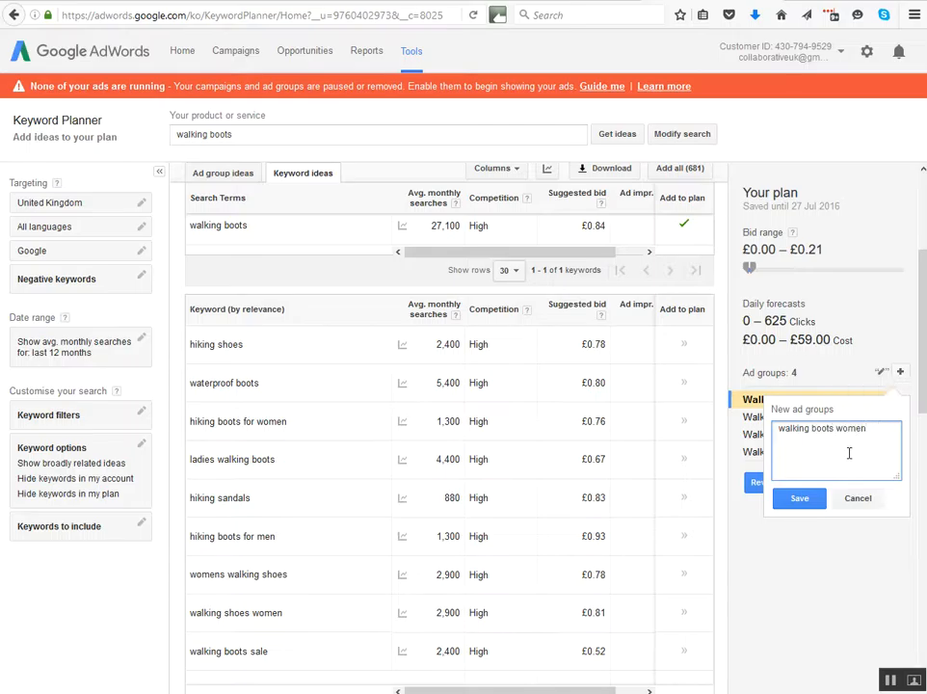
click(799, 498)
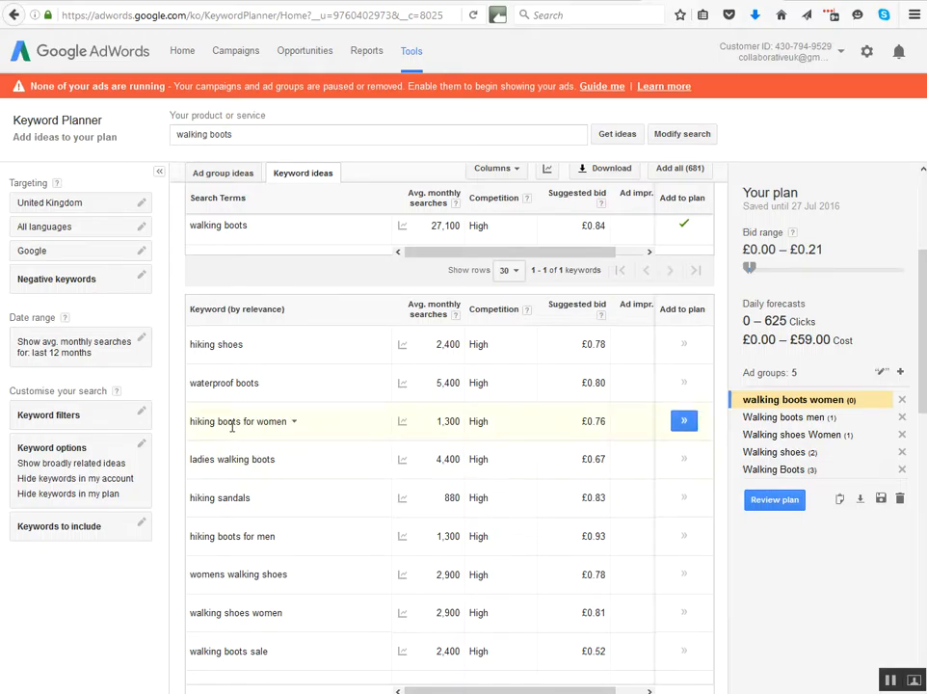
Add the keyword ideas "hiking boots for women" and "ladies walking boots" to the walking boots women ad group.
click(684, 421)
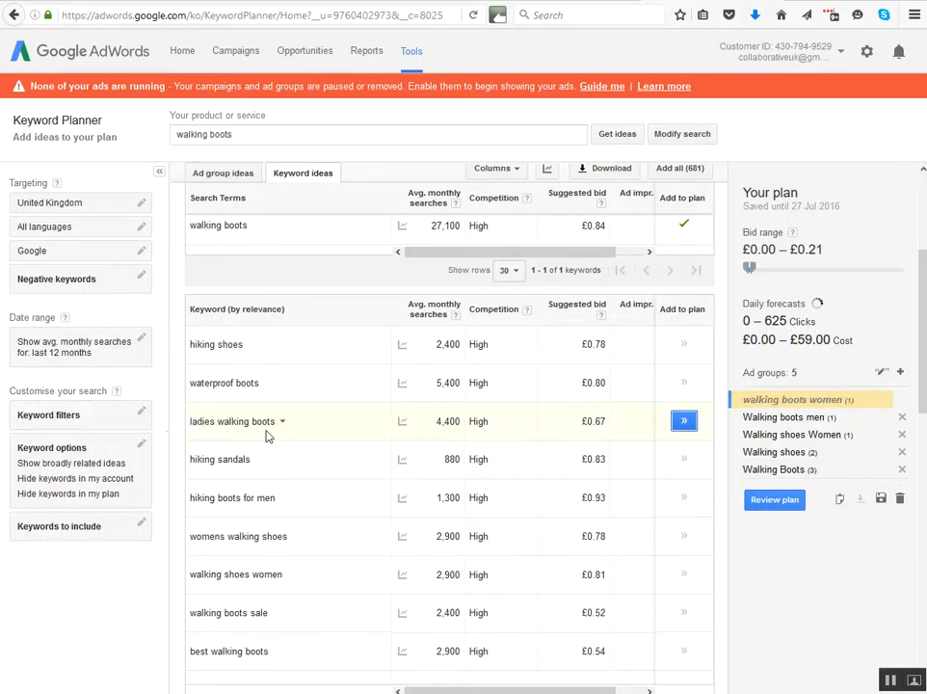
click(684, 421)
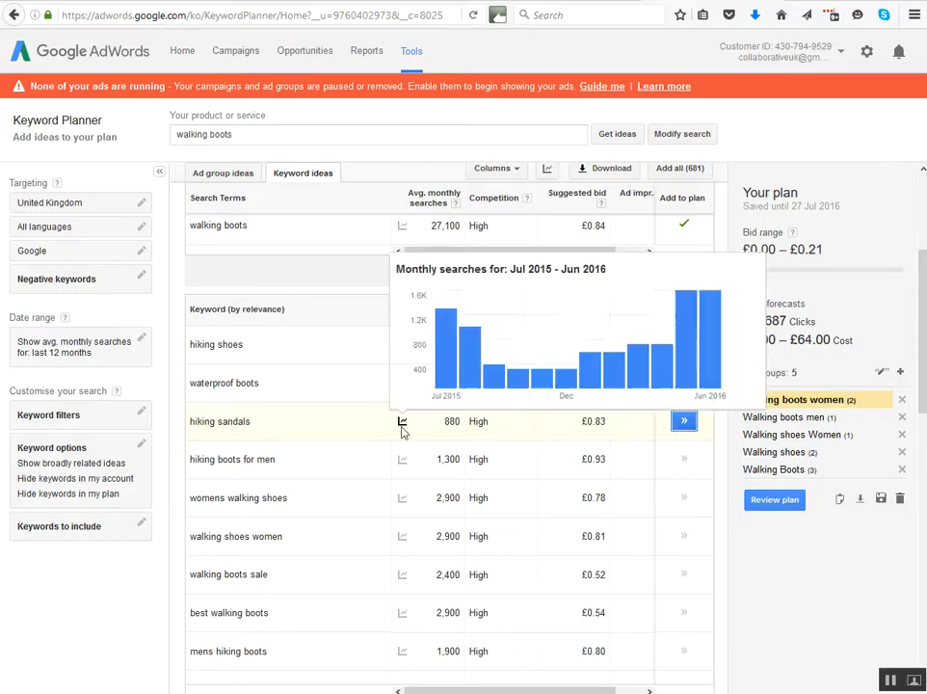
Create an ad group named "Negative words" and add the keyword idea "hiking sandals" to it.
click(901, 373)
text(Negative words)
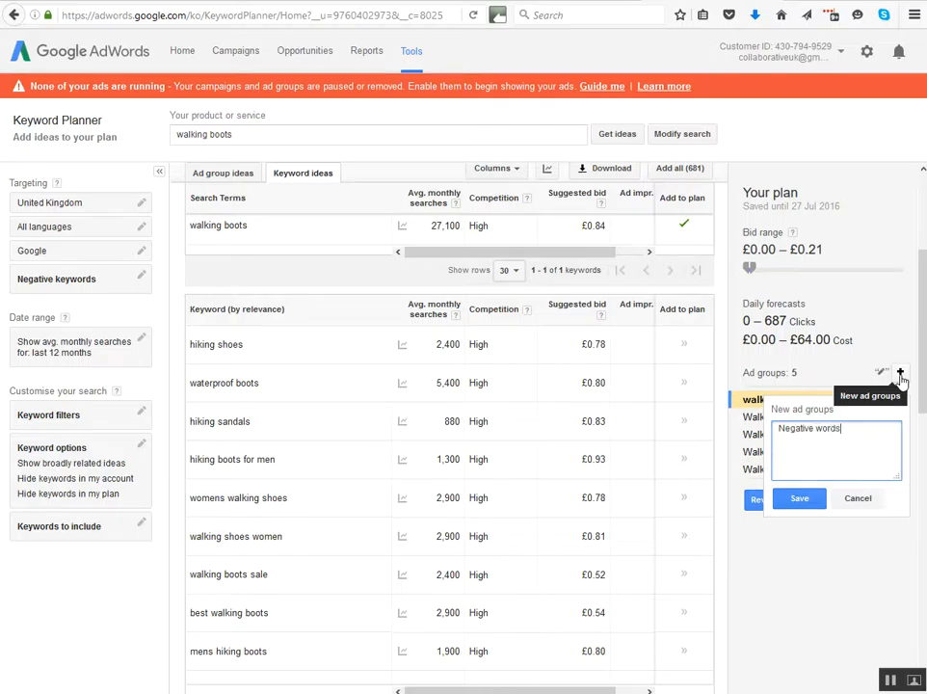
click(803, 500)
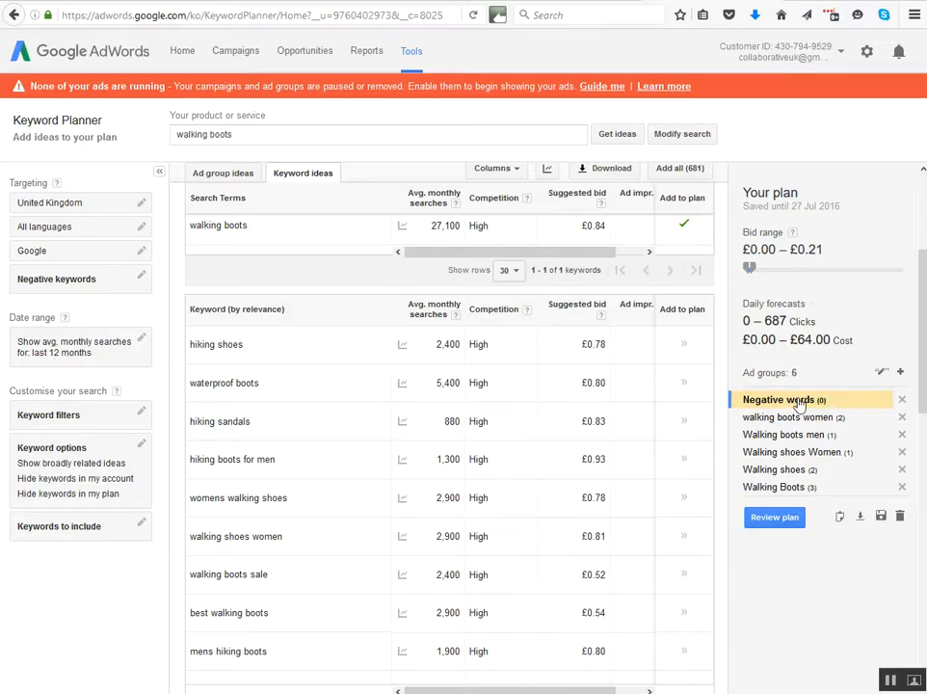
click(690, 431)
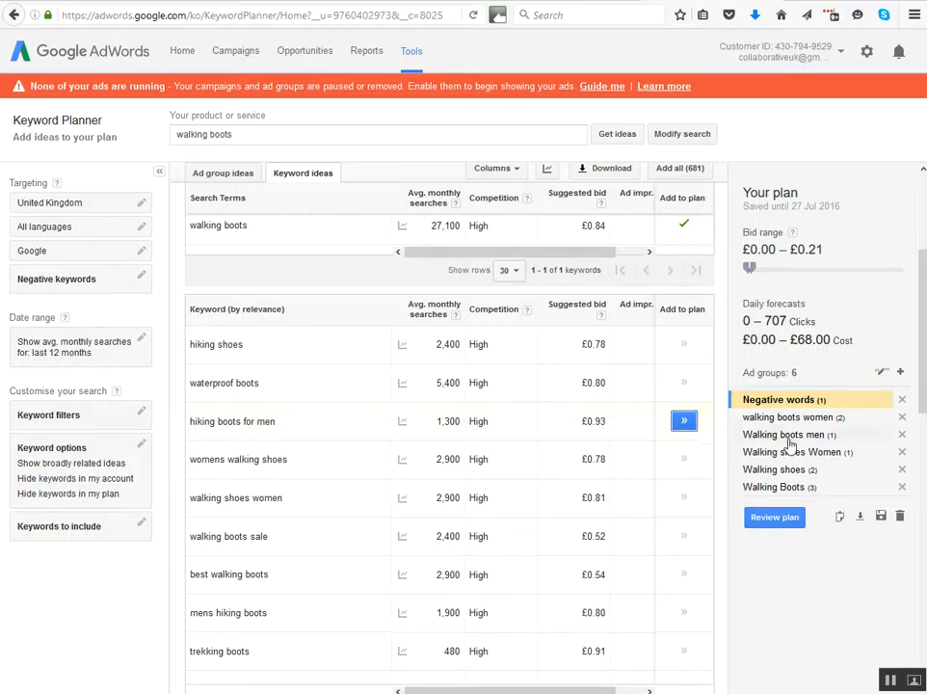
Add "hiking boots for men" to the Walking boots men ad group, and "womens walking shoes" and "walking shoes women" to Walking shoes Women.
click(790, 439)
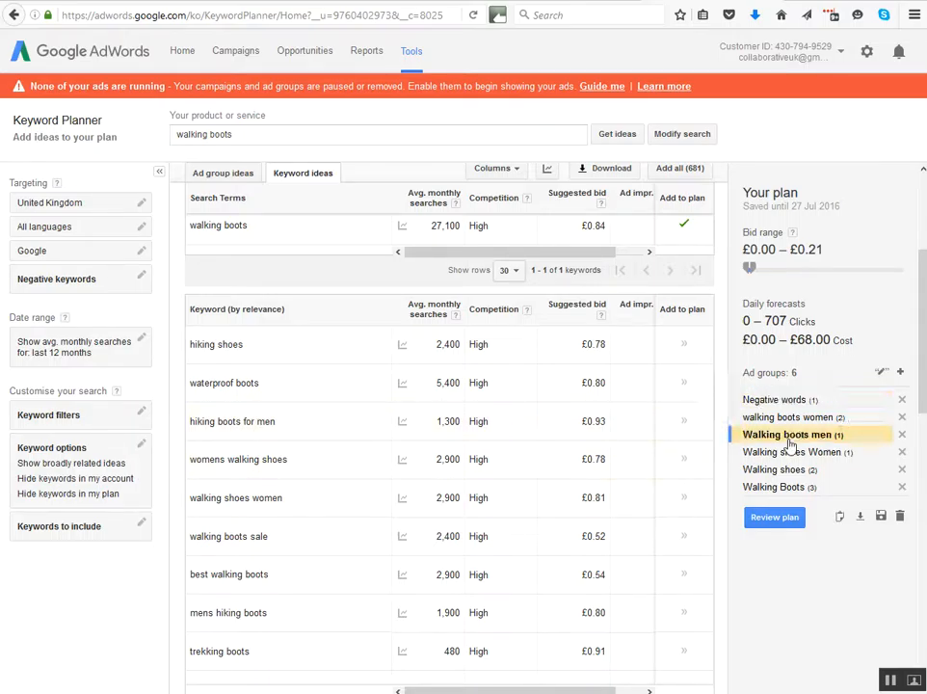
click(686, 422)
click(765, 420)
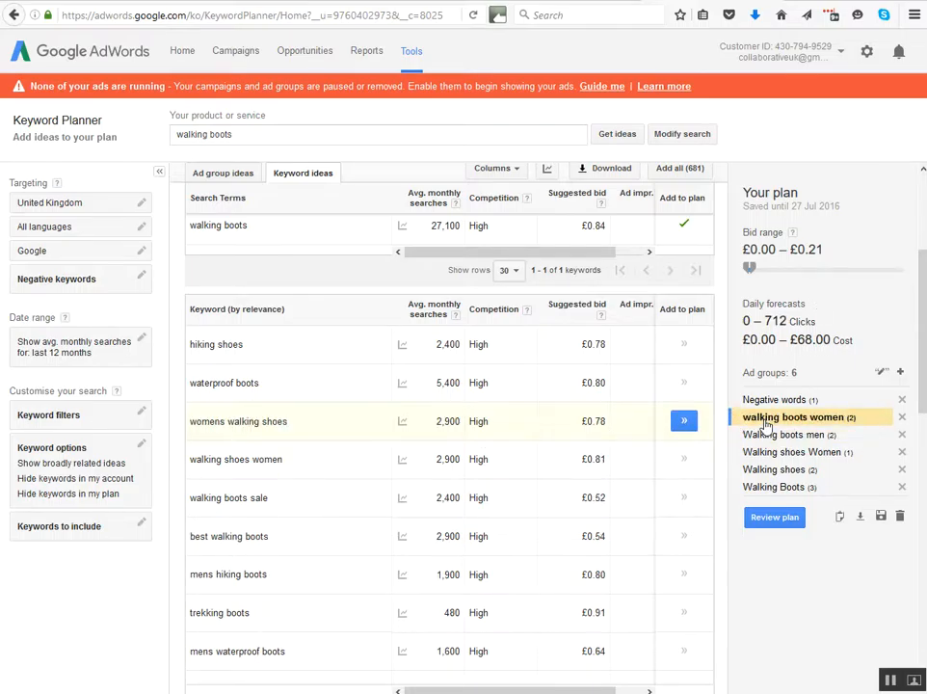
click(766, 452)
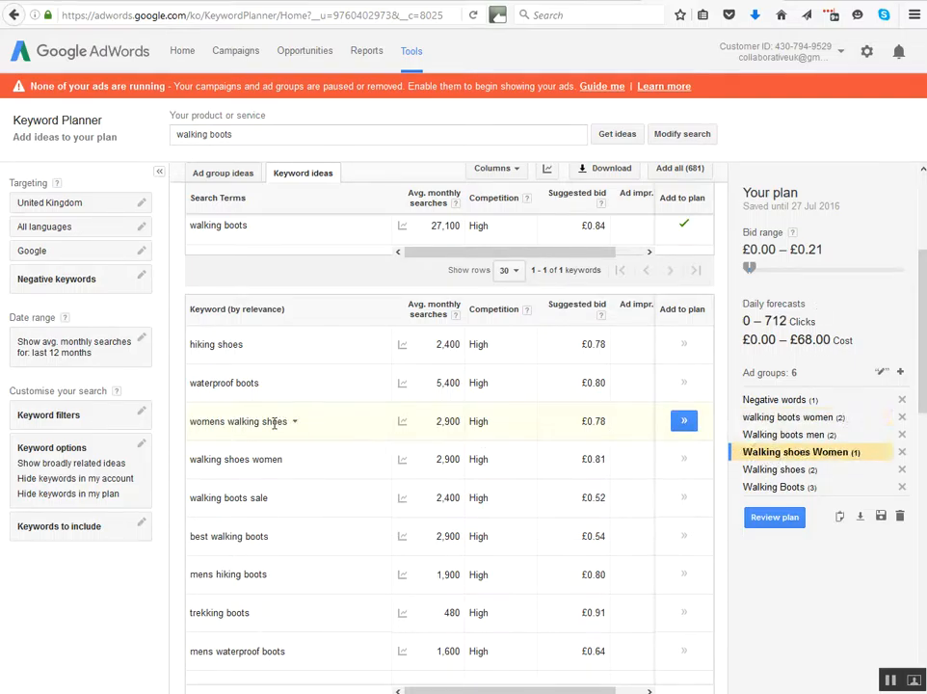
click(683, 425)
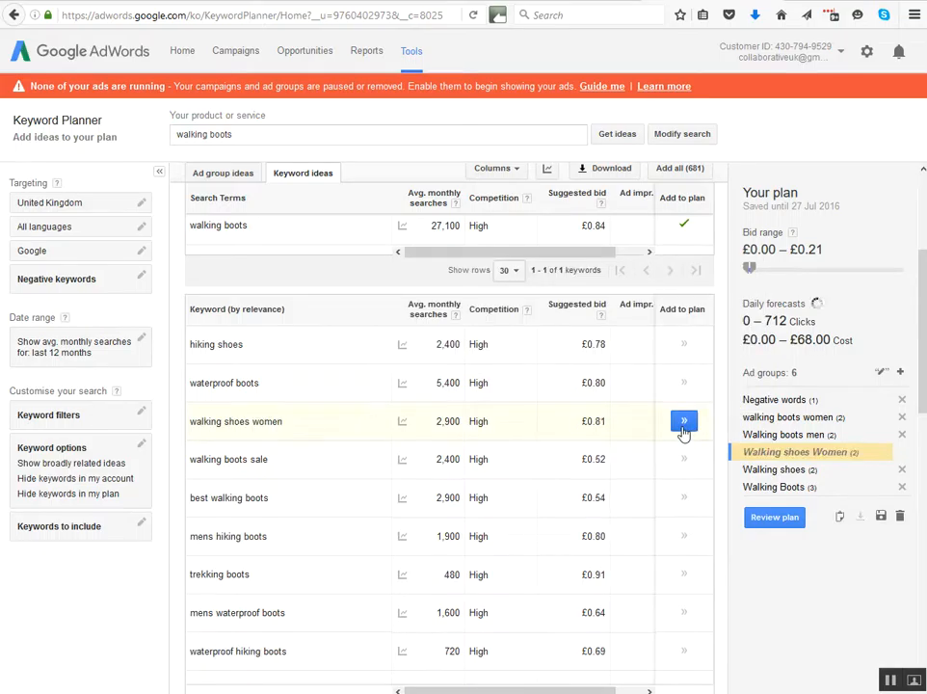
click(683, 425)
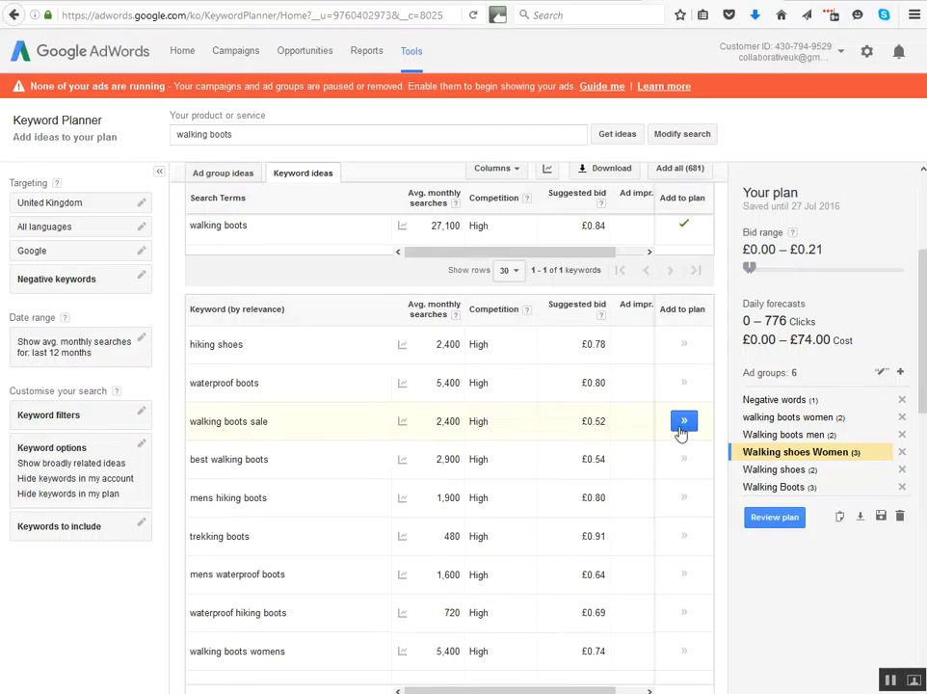
Add "walking boots sale" and "best walking boots" to the Walking Boots ad group, and "mens hiking boots" to Walking boots men.
click(781, 487)
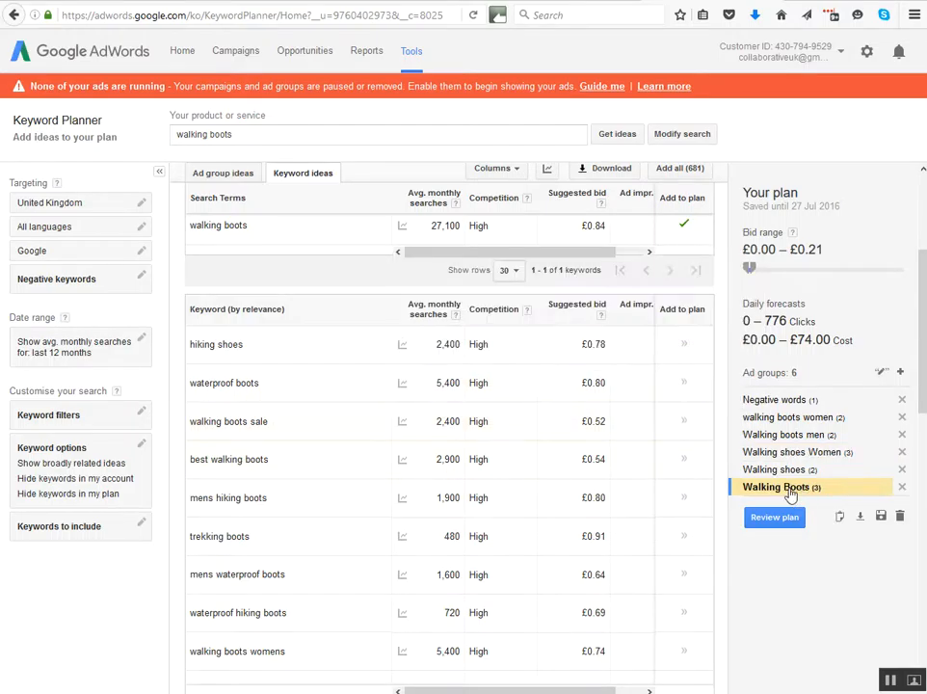
click(680, 428)
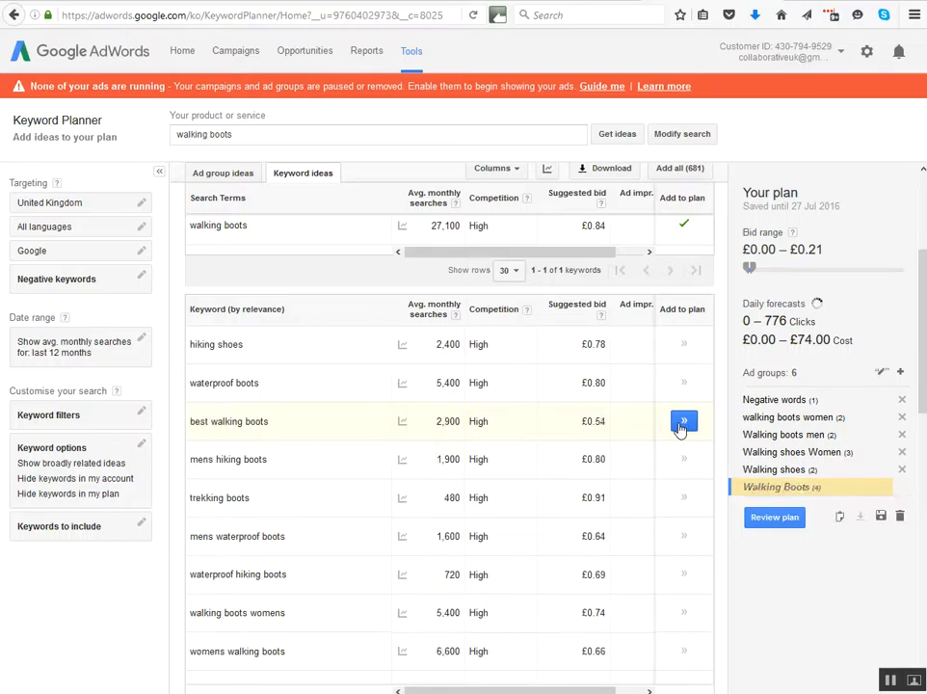
click(681, 428)
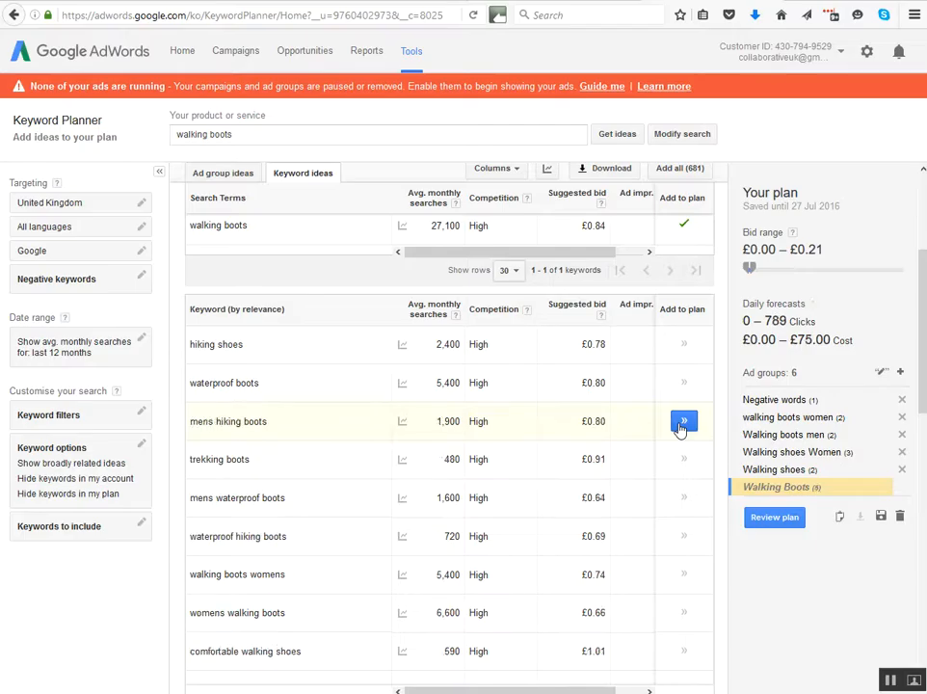
click(788, 436)
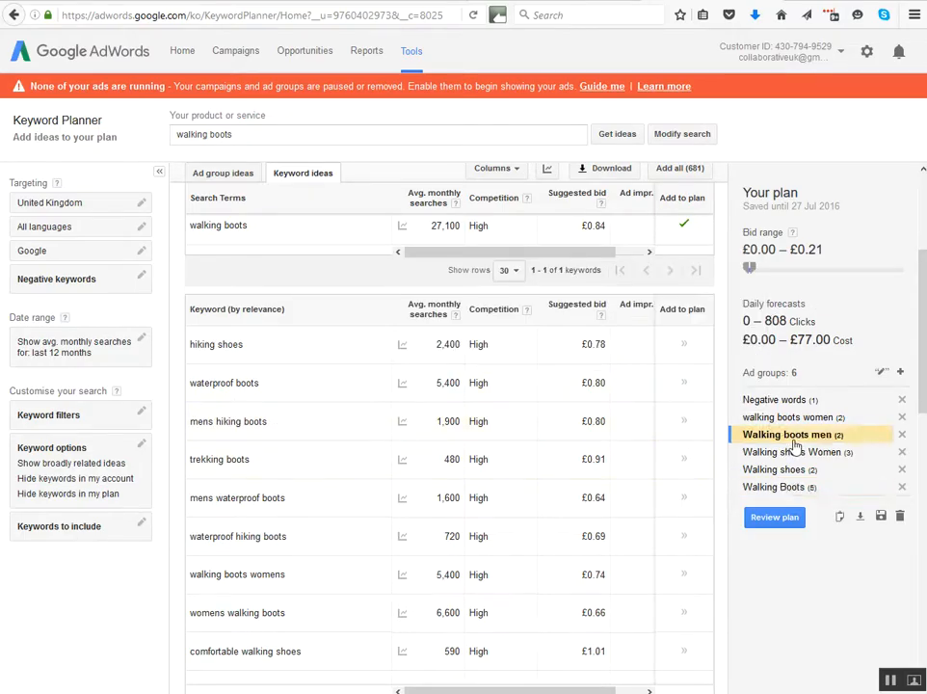
click(685, 424)
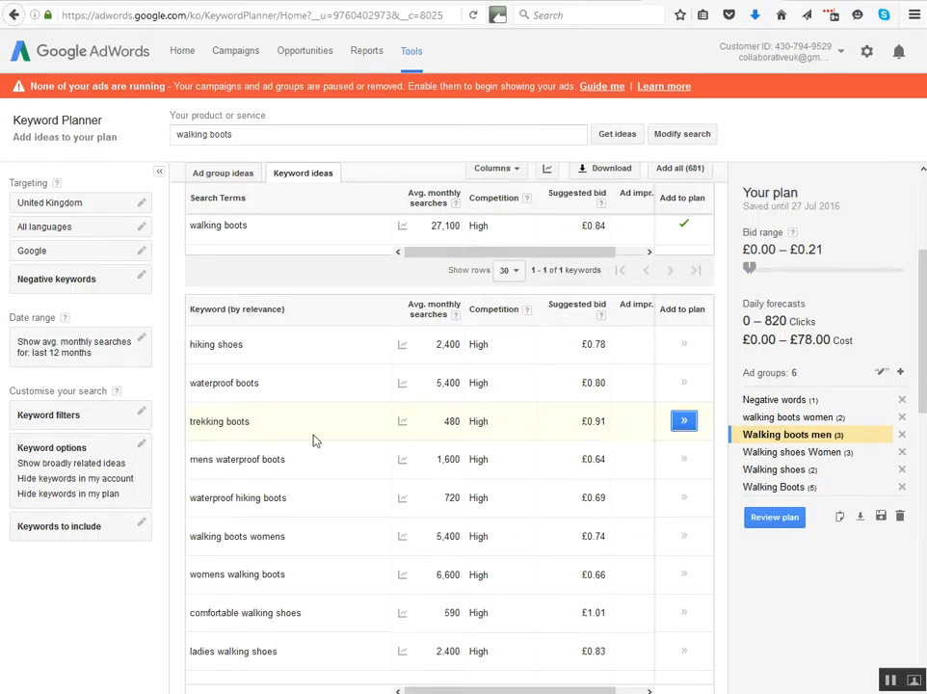
Look through the remaining keyword ideas on the first results page for further ad group themes.
scroll(275, 434, down, 2)
scroll(276, 439, down, 3)
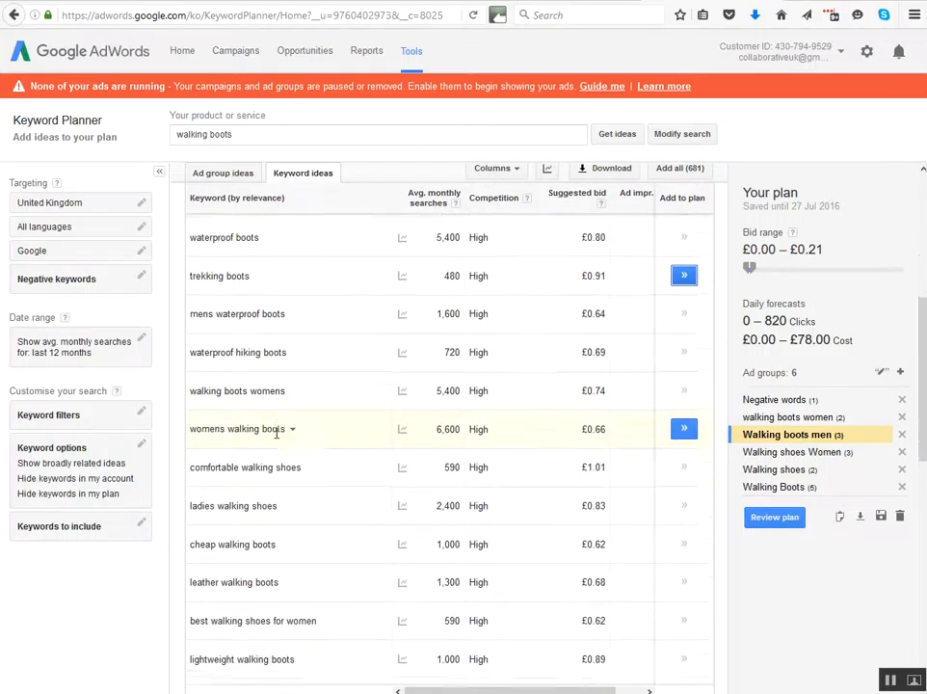
scroll(276, 439, down, 2)
scroll(276, 439, down, 2)
scroll(276, 435, down, 3)
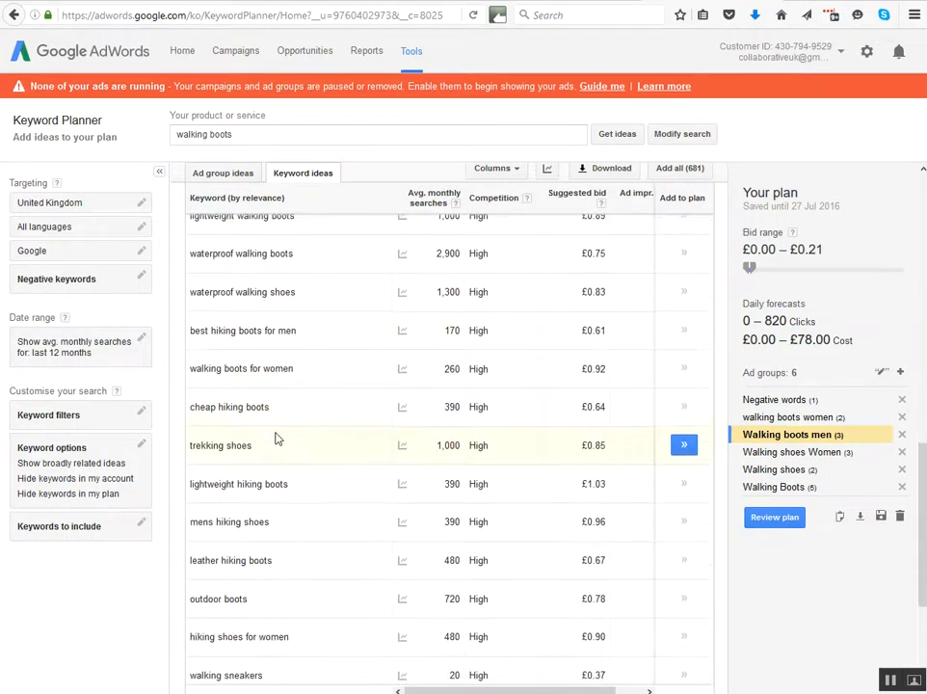
scroll(275, 439, down, 3)
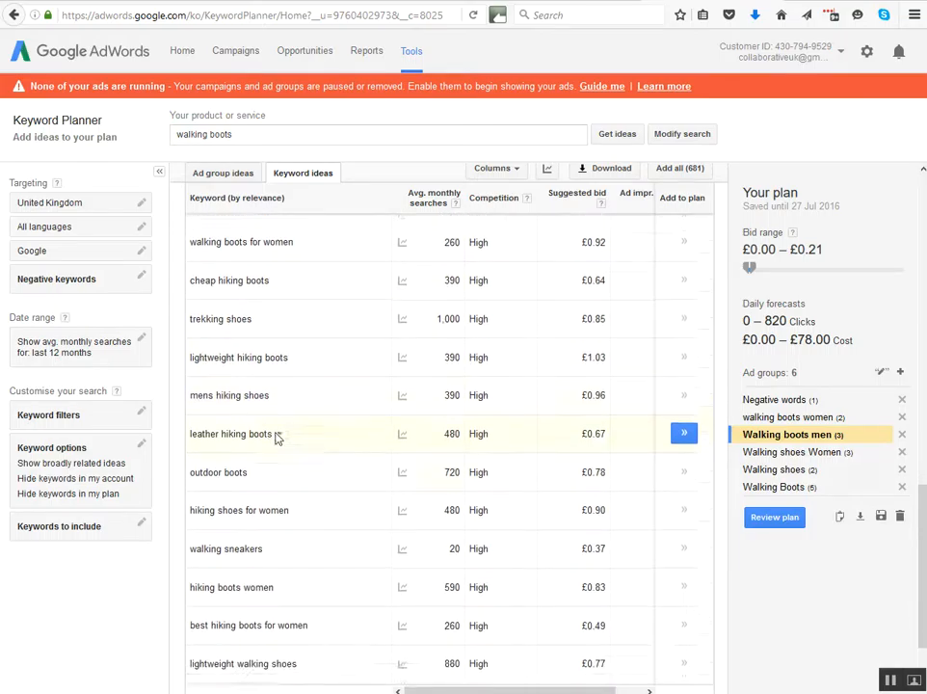
scroll(276, 438, down, 1)
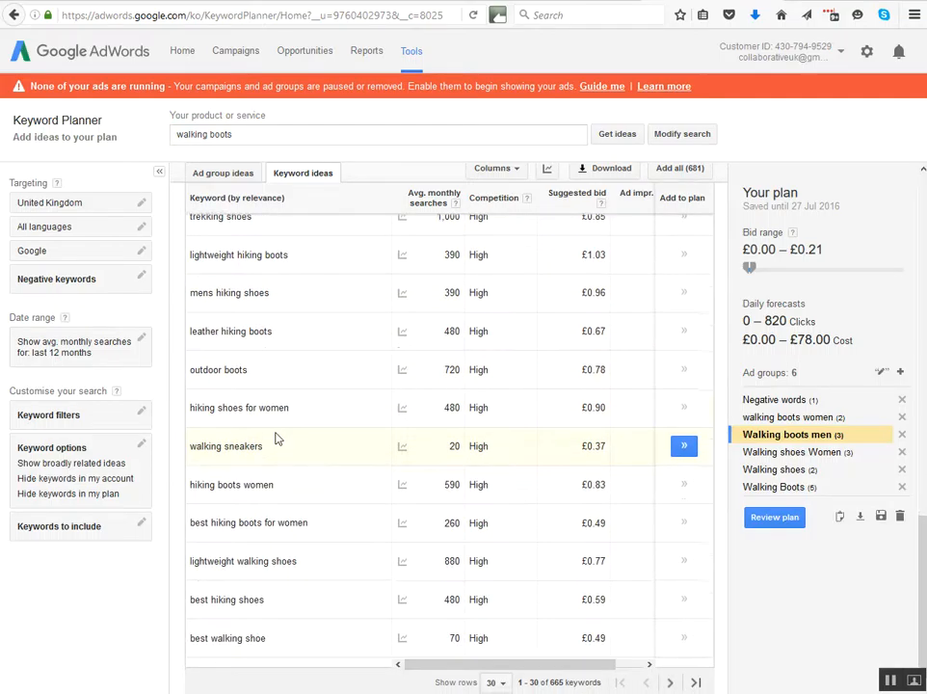
scroll(276, 438, up, 3)
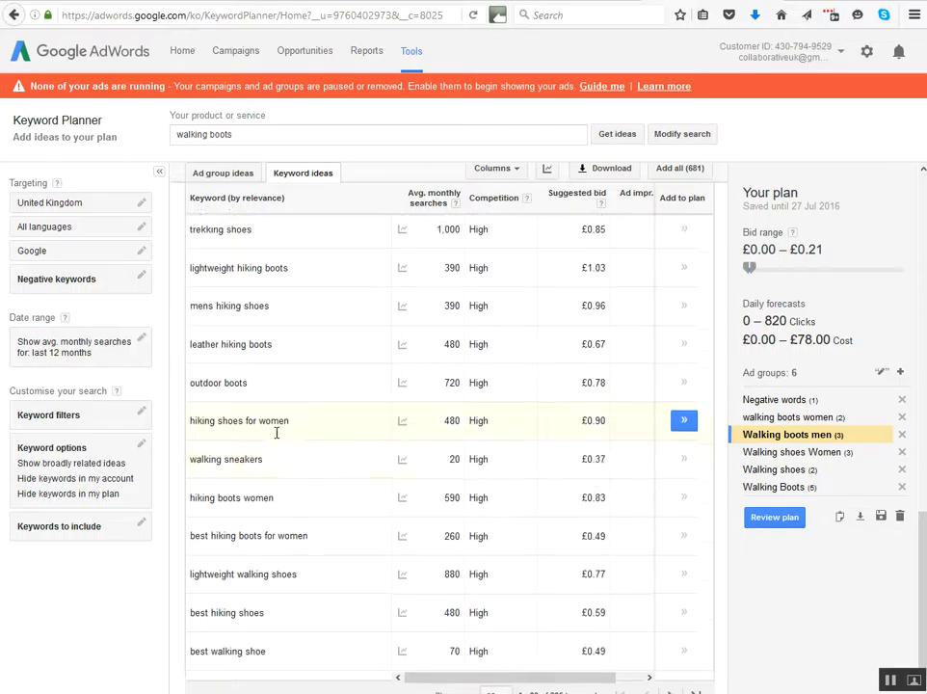
scroll(276, 436, up, 3)
scroll(277, 435, up, 10)
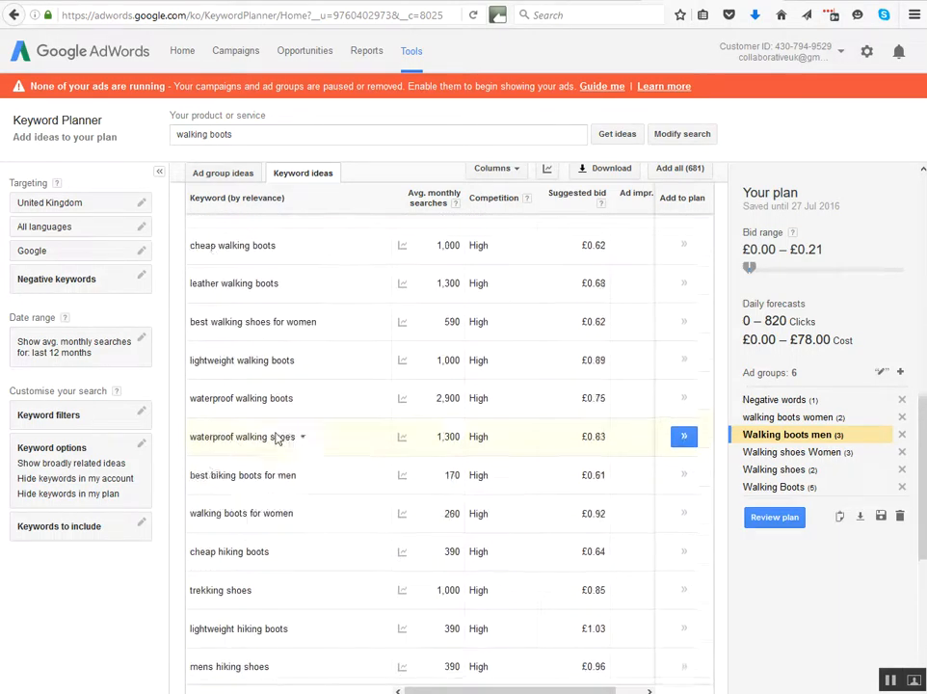
scroll(275, 437, up, 5)
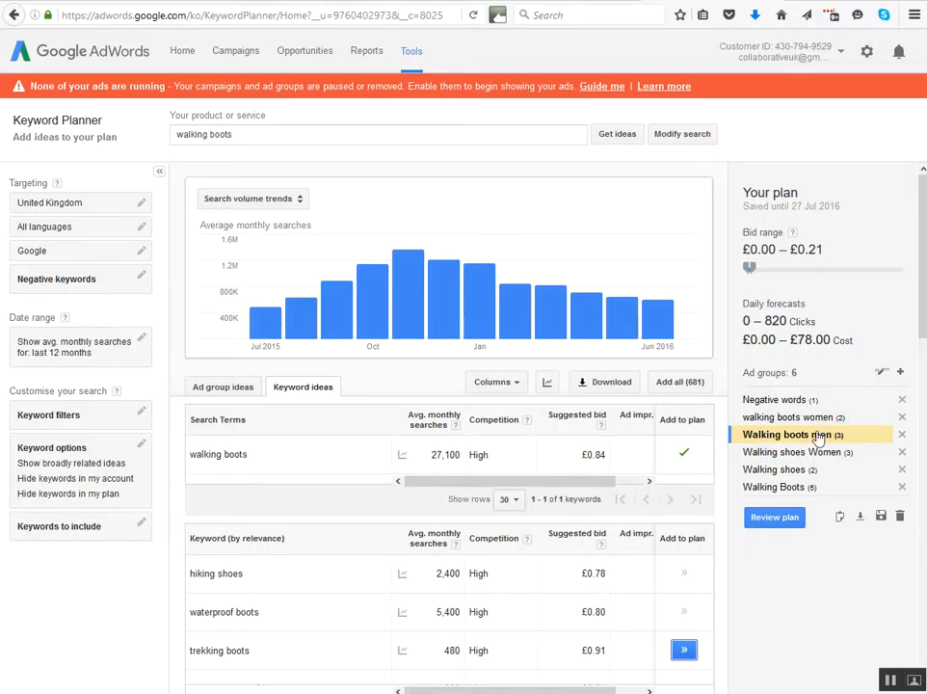
Download the plan in Excel CSV format and open the file in Microsoft Excel.
click(860, 518)
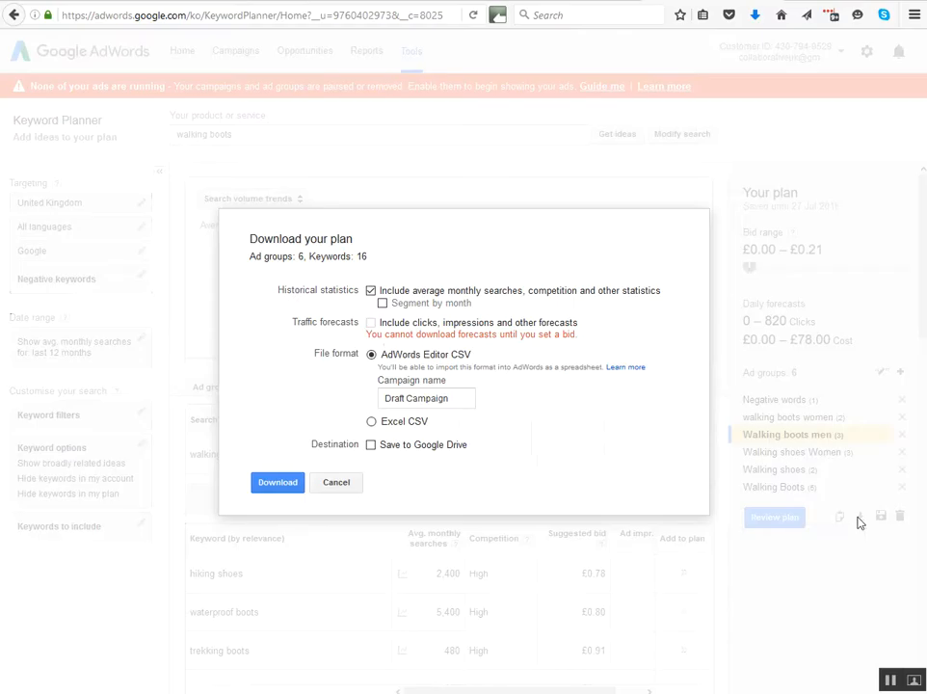
click(372, 423)
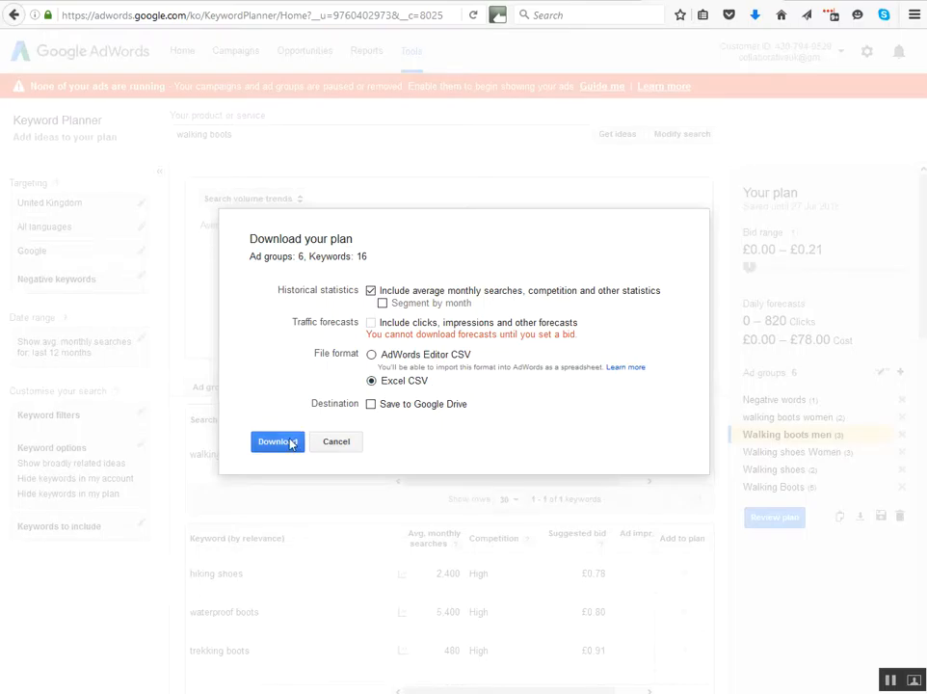
click(292, 443)
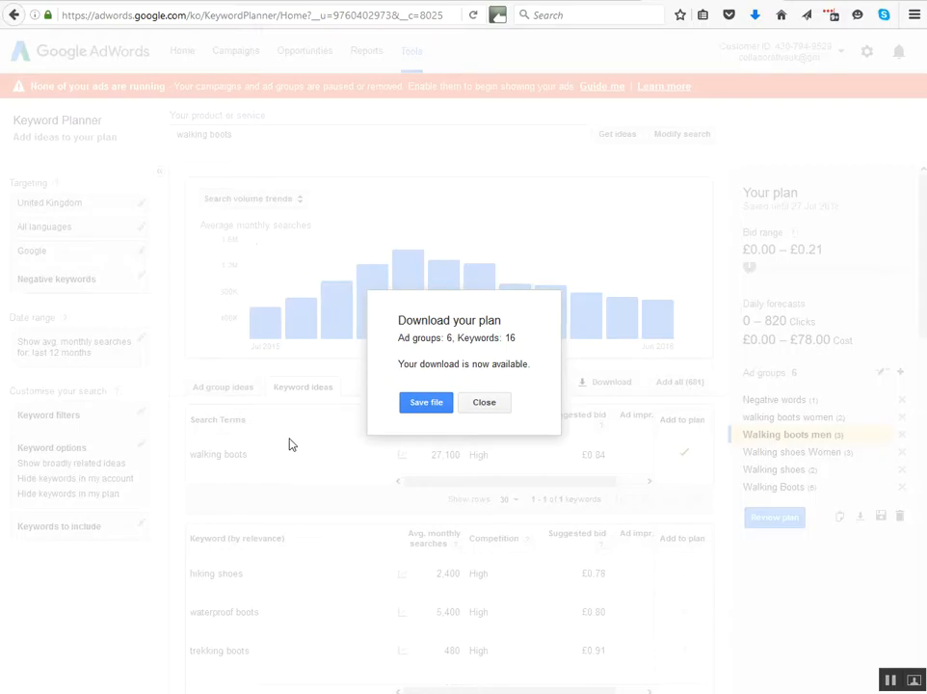
click(439, 404)
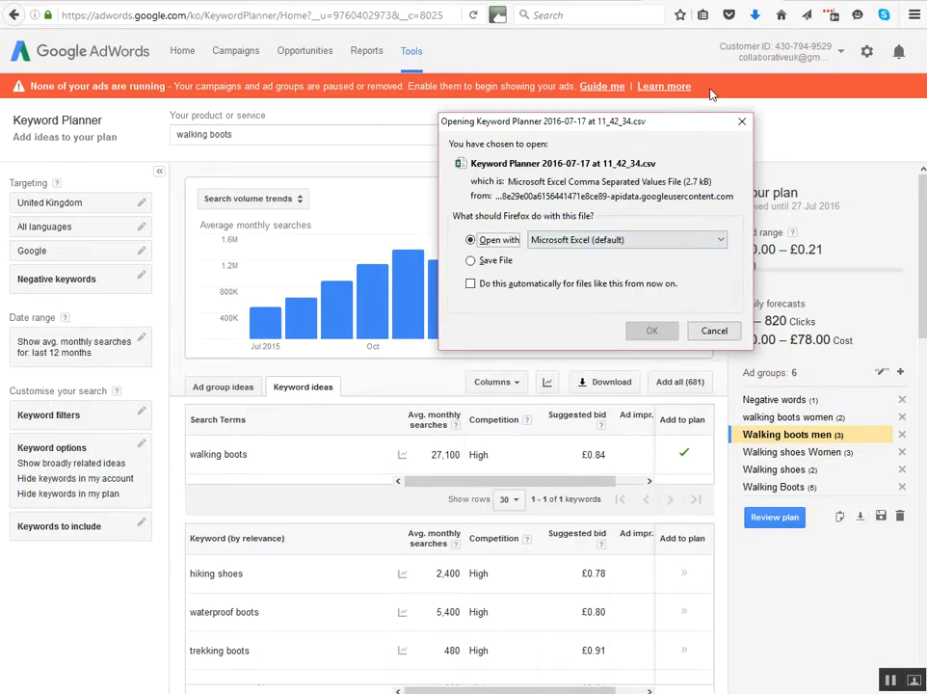
click(651, 331)
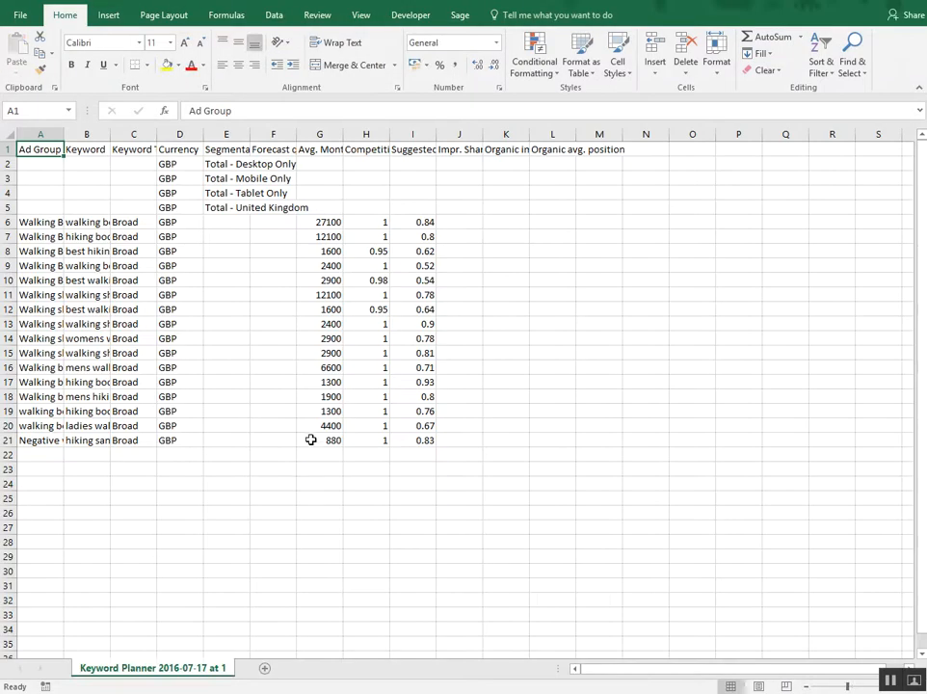
Auto-fit the widths of all columns in the exported keyword sheet to their contents.
click(9, 134)
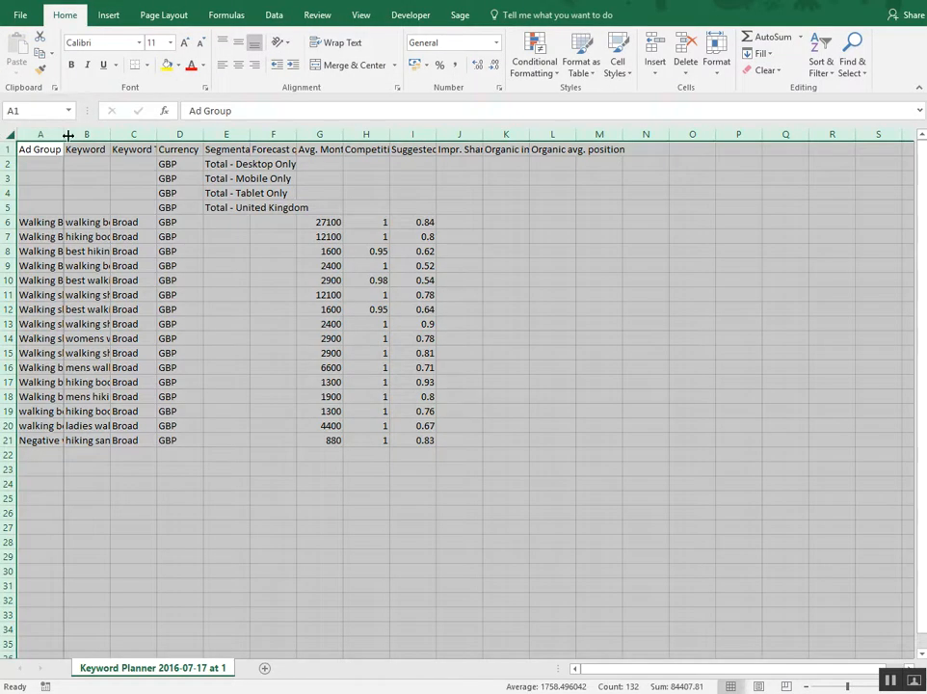
double_click(68, 135)
click(182, 279)
click(79, 234)
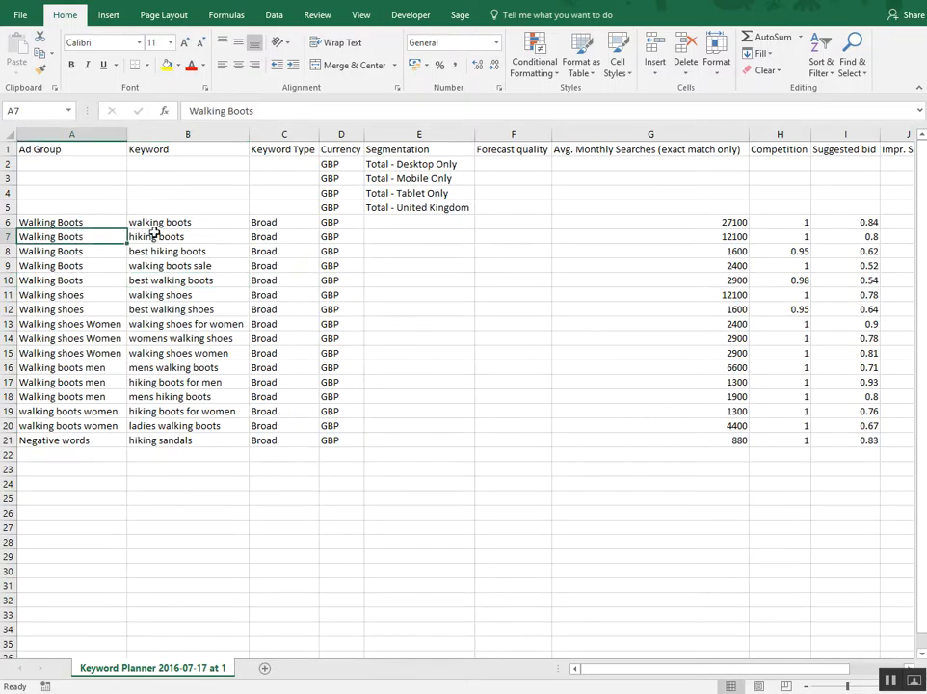
Examine the monthly searches, competition, suggested bid and remaining columns of the exported keywords, returning to the Ad Group header.
click(620, 220)
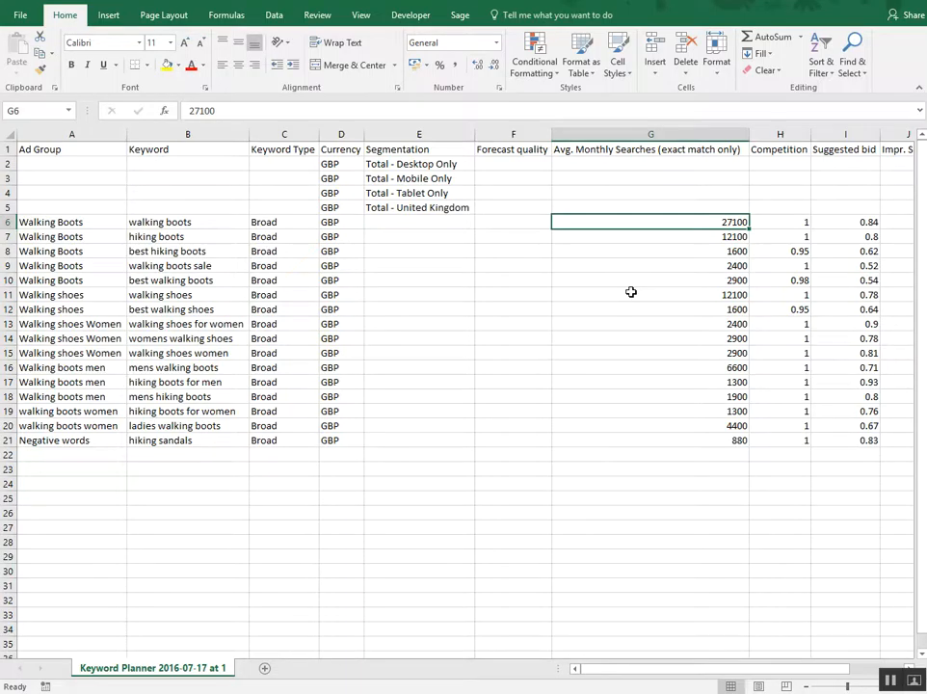
key(Right)
key(Right)
scroll(630, 291, right, 1)
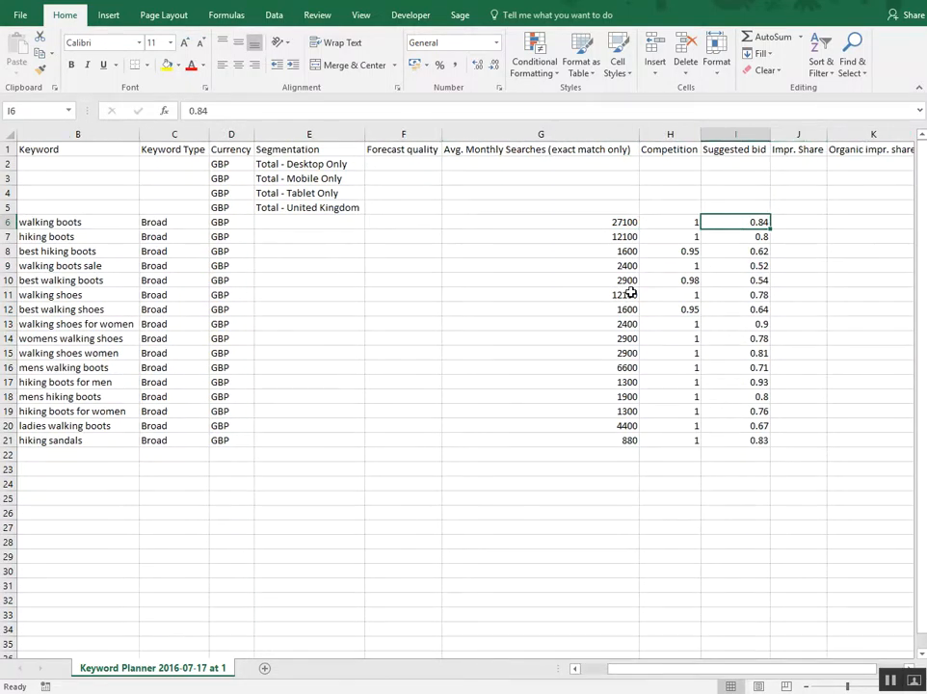
key(Left)
key(Right)
key(Right)
key(Right)
key(Right)
key(Right)
scroll(630, 291, right, 1)
key(Left)
key(Left)
key(Left)
key(Left)
key(Home)
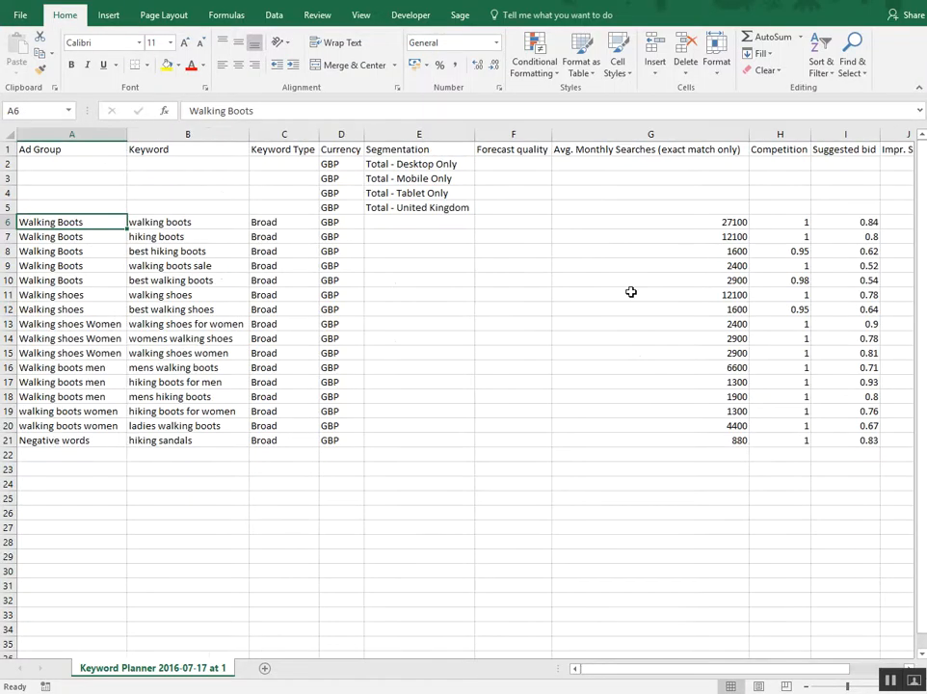
key(Up)
key(Up)
key(Up)
key(Up)
key(Up)
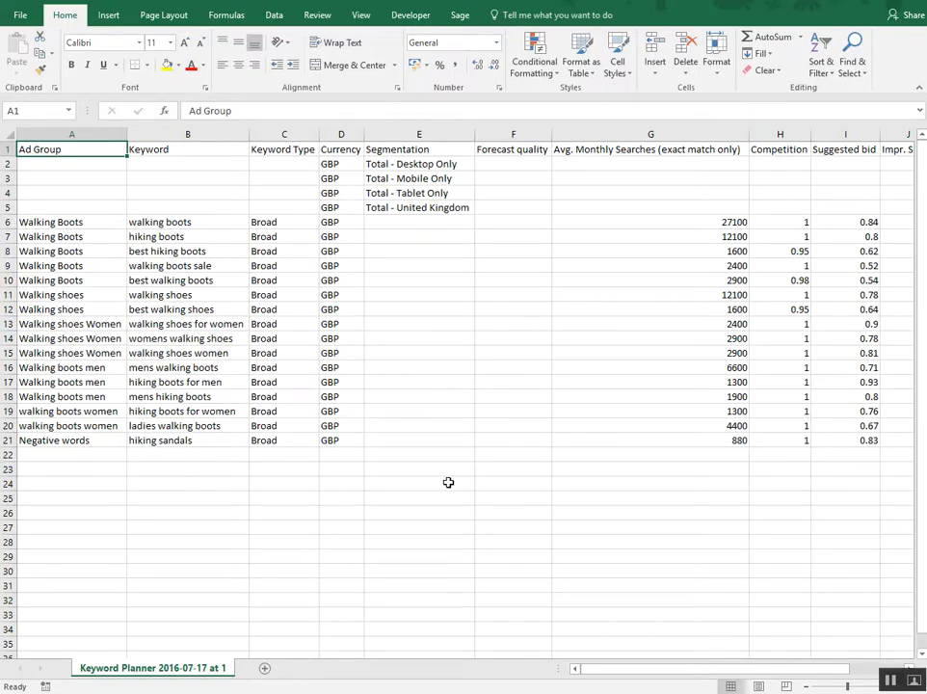
mouse_move(445, 693)
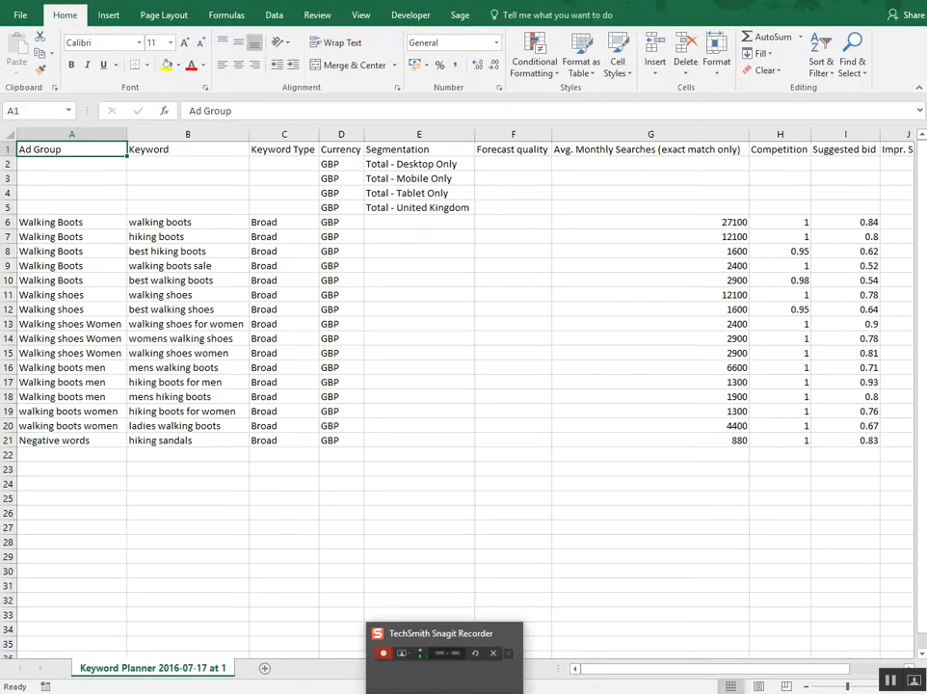